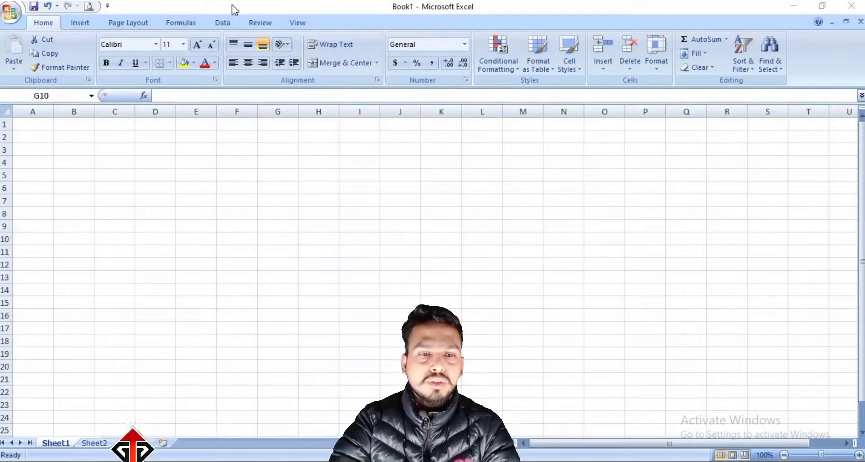
# - Insert the Welcome Scan.jpg flower photo onto Sheet1 and drag it toward the top-left
pyautogui.click(84, 24)
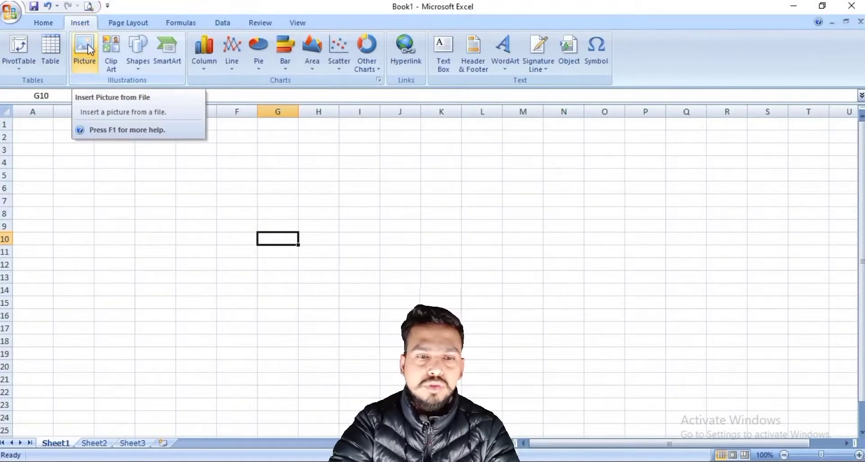
pyautogui.click(88, 44)
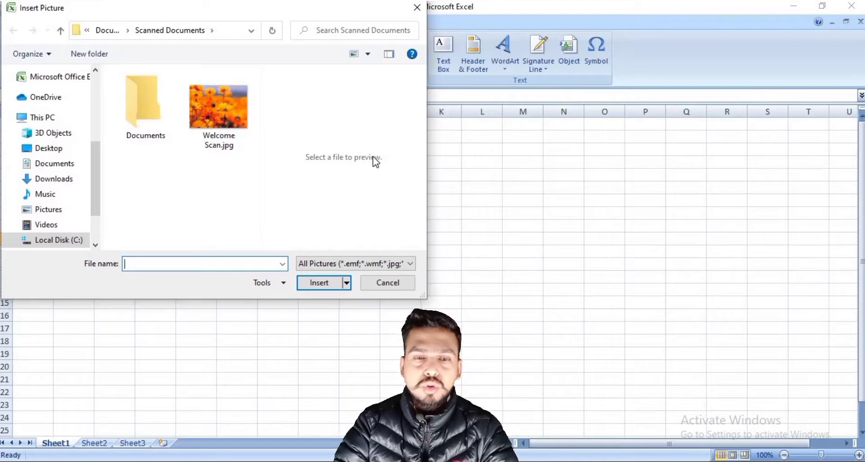
pyautogui.click(224, 115)
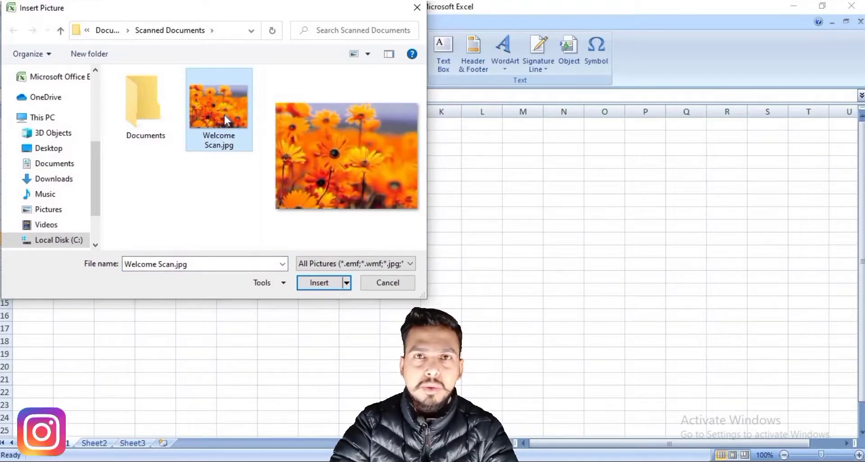
pyautogui.click(328, 286)
pyautogui.moveTo(319, 280); pyautogui.dragTo(157, 166)
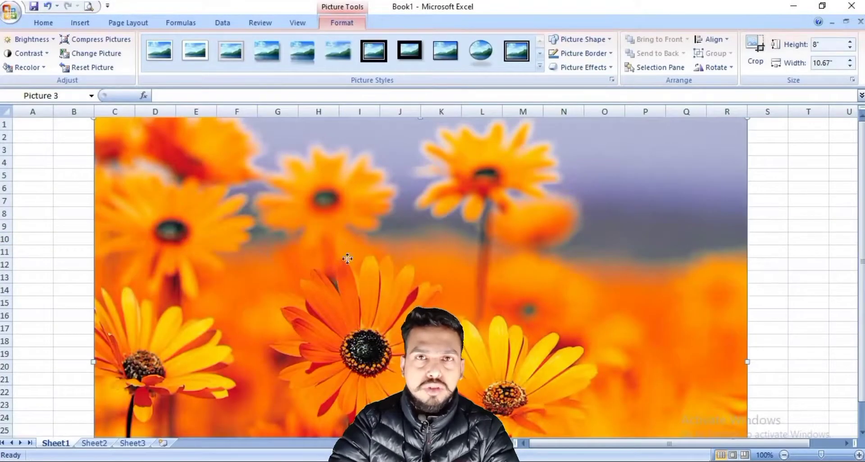
# - Shrink the flower photo to 3.63" by 4.83" and move it right to span columns M–T
pyautogui.moveTo(344, 259); pyautogui.dragTo(345, 335)
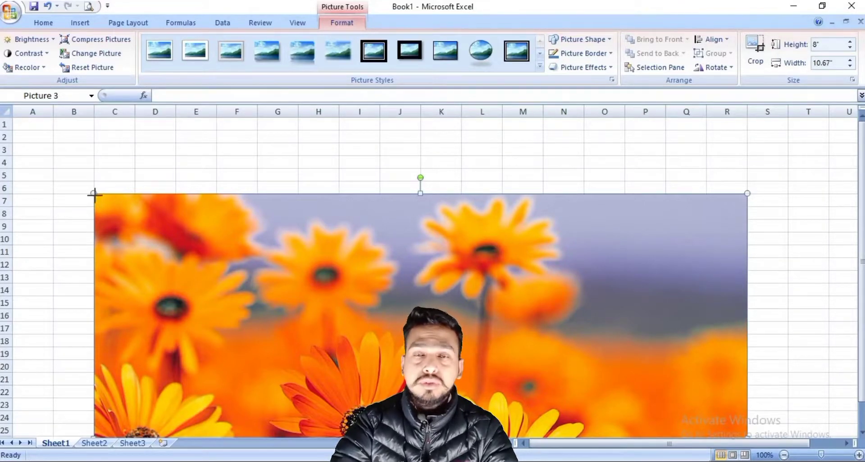
pyautogui.moveTo(94, 195); pyautogui.dragTo(280, 334)
pyautogui.moveTo(316, 356)
pyautogui.mouseDown()
pyautogui.moveTo(126, 144)
pyautogui.moveTo(115, 178)
pyautogui.mouseUp()
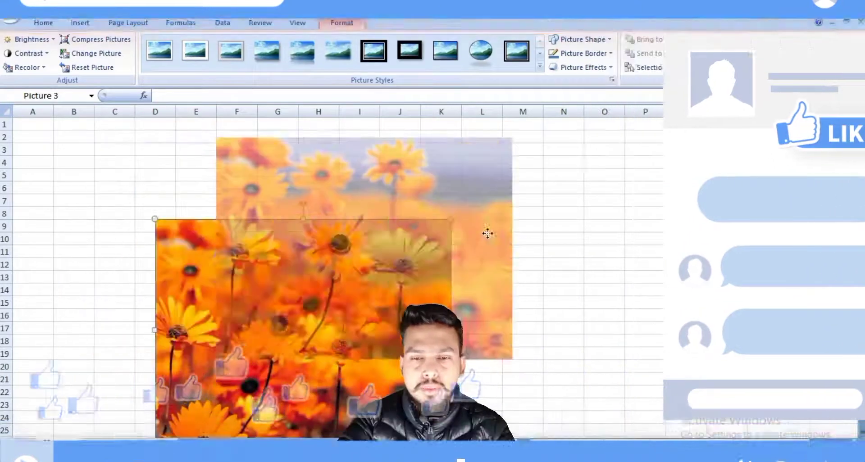
pyautogui.moveTo(488, 233); pyautogui.dragTo(602, 265)
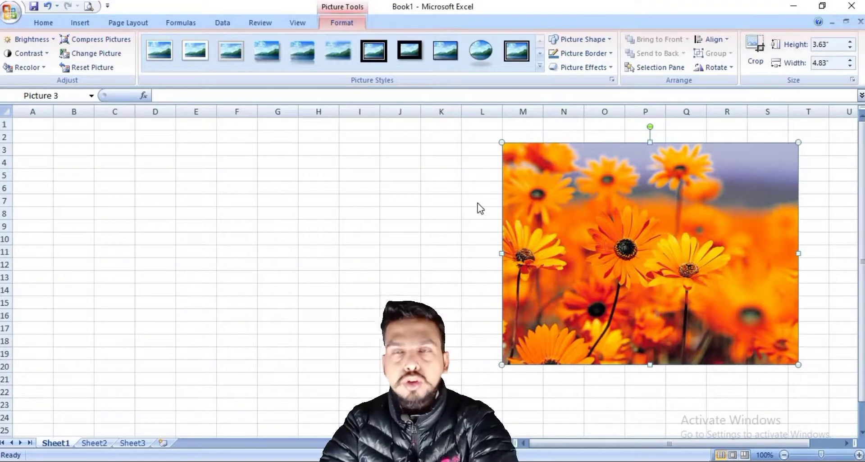
# - Discard a pasted duplicate and insert Welcome Scan.jpg again as a second picture
pyautogui.hotkey('ctrl', 'v')
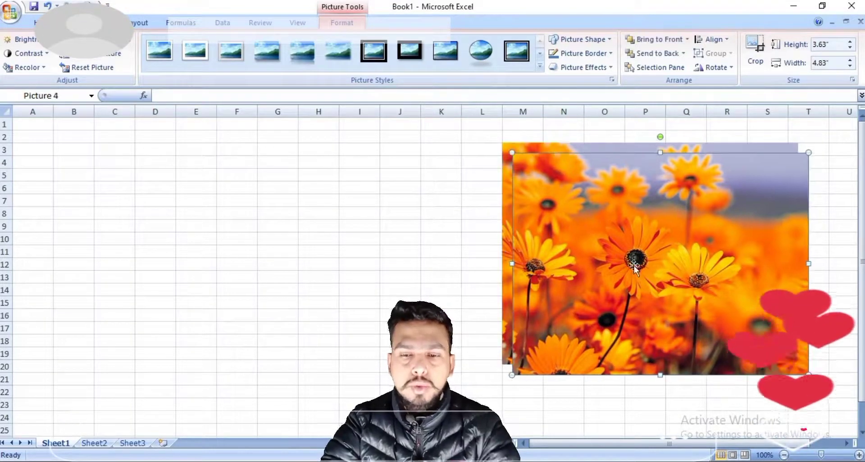
pyautogui.moveTo(634, 266); pyautogui.dragTo(201, 282)
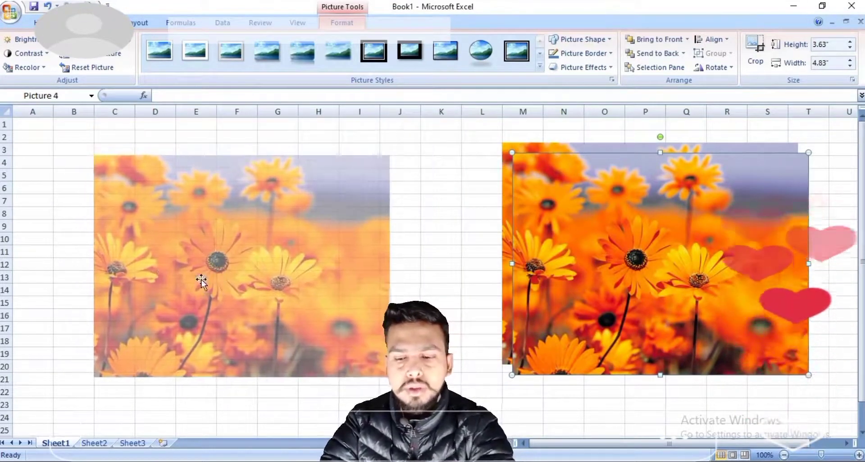
pyautogui.press('Delete')
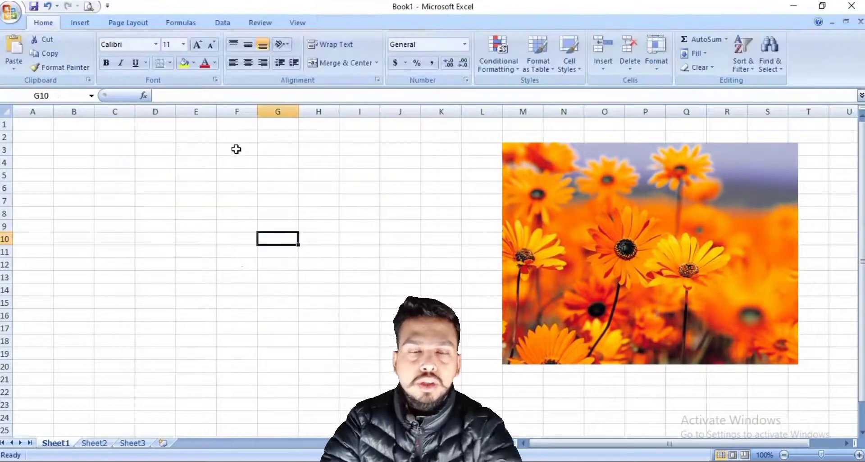
pyautogui.click(75, 22)
pyautogui.click(90, 50)
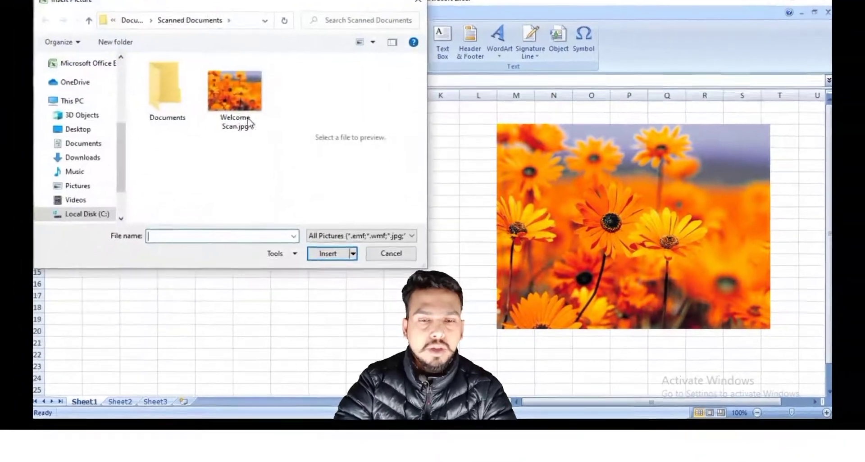
pyautogui.click(234, 95)
pyautogui.click(327, 253)
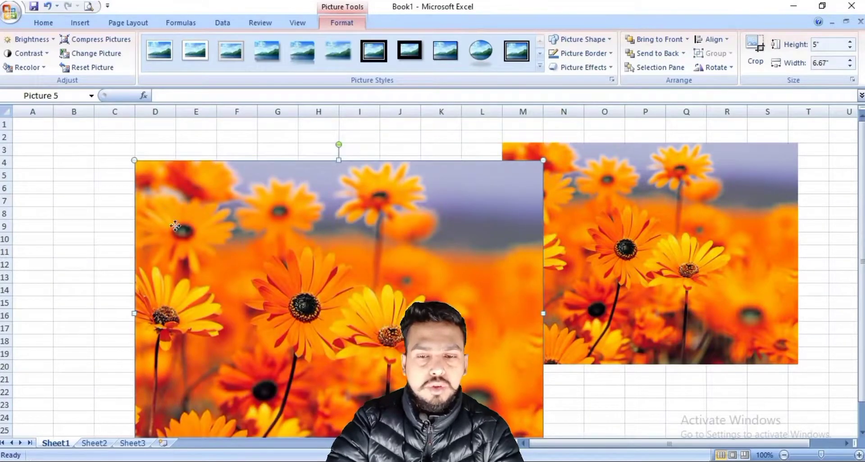
# - Resize the new photo to about 3.54" by 4.72" and place it left, top-aligned with the original
pyautogui.moveTo(175, 226); pyautogui.dragTo(93, 221)
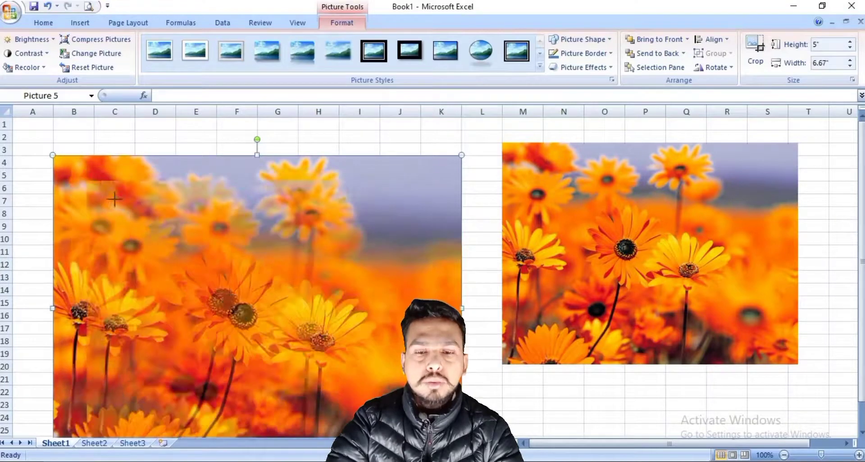
pyautogui.moveTo(115, 198); pyautogui.dragTo(121, 206)
pyautogui.moveTo(207, 351); pyautogui.dragTo(247, 287)
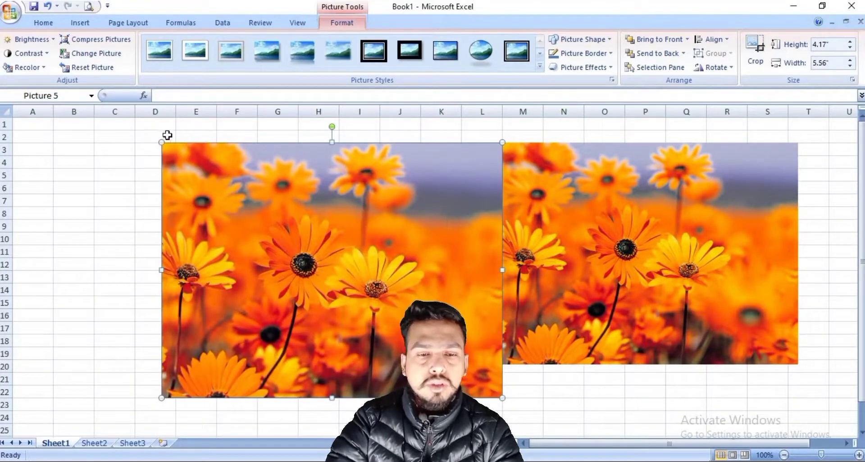
pyautogui.moveTo(162, 142); pyautogui.dragTo(212, 181)
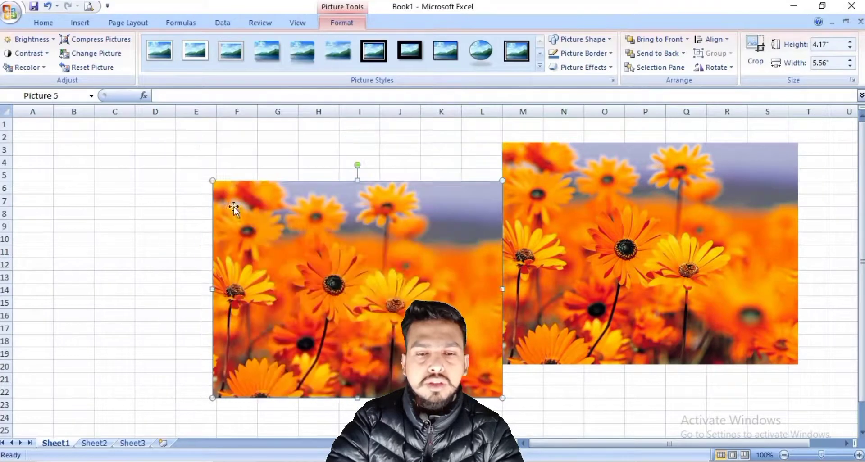
pyautogui.moveTo(234, 207); pyautogui.dragTo(262, 197)
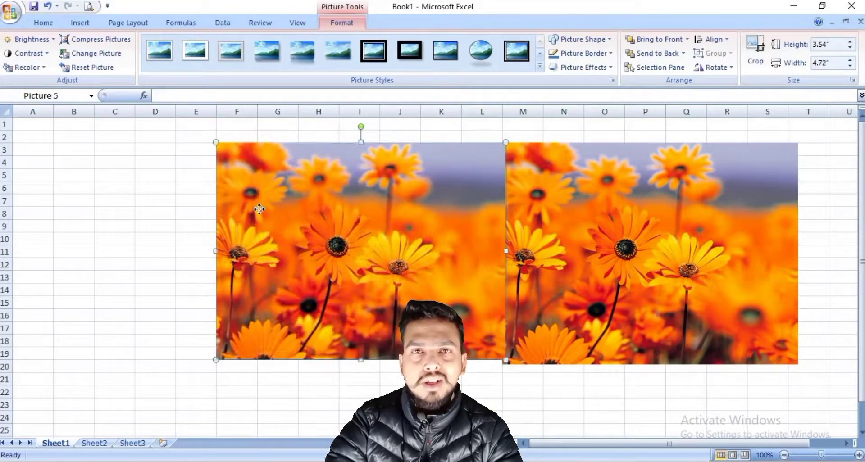
pyautogui.moveTo(259, 209); pyautogui.dragTo(255, 208)
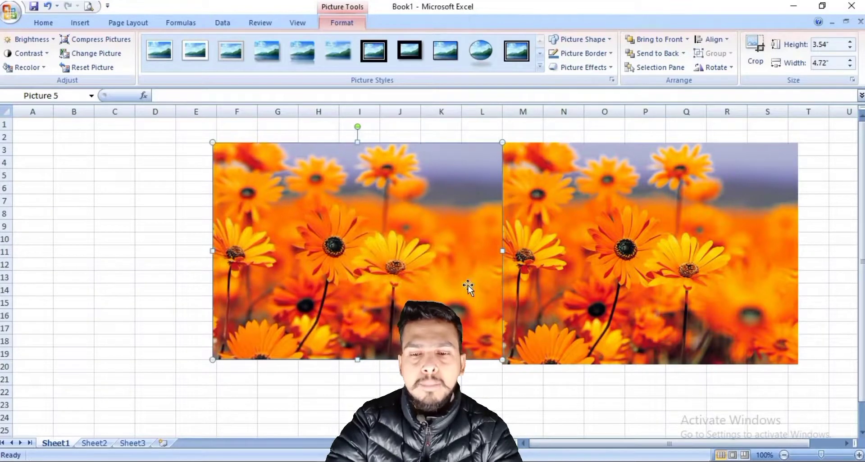
pyautogui.moveTo(436, 273)
pyautogui.mouseDown()
pyautogui.moveTo(399, 260)
pyautogui.moveTo(409, 293)
pyautogui.moveTo(456, 272)
pyautogui.mouseUp()
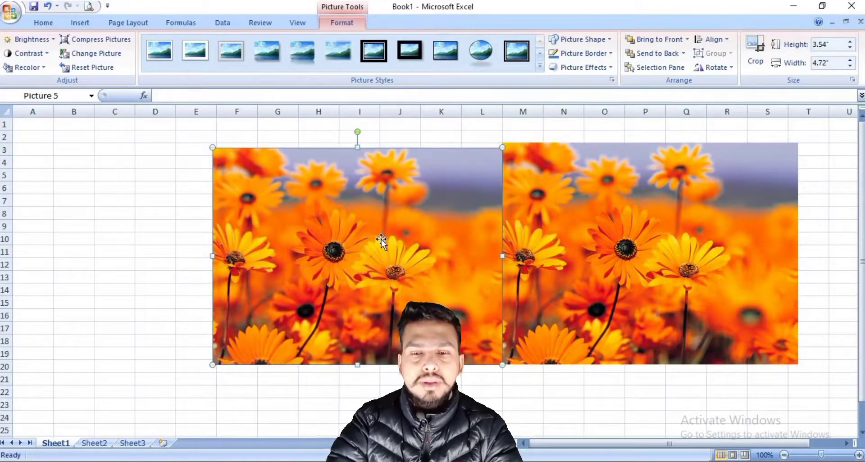
pyautogui.moveTo(381, 241); pyautogui.dragTo(234, 236)
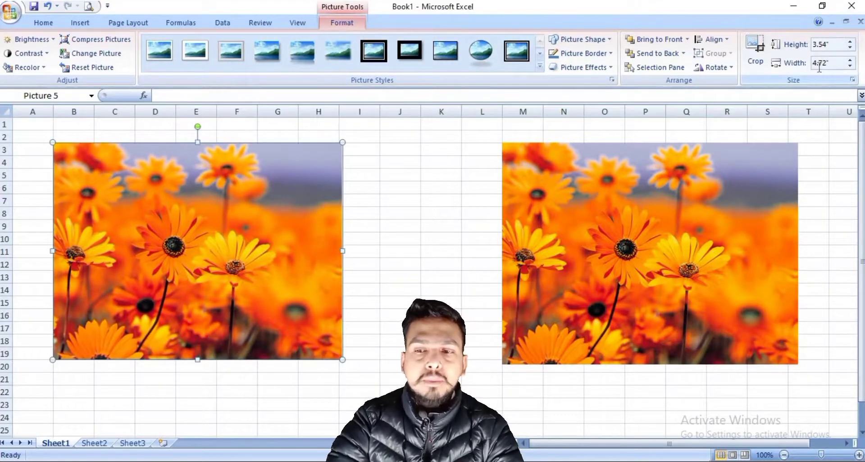
# - Set the left photo's height to 4" (5.33" wide) and slide the right photo left to columns K–R
pyautogui.click(832, 44)
pyautogui.write('4')
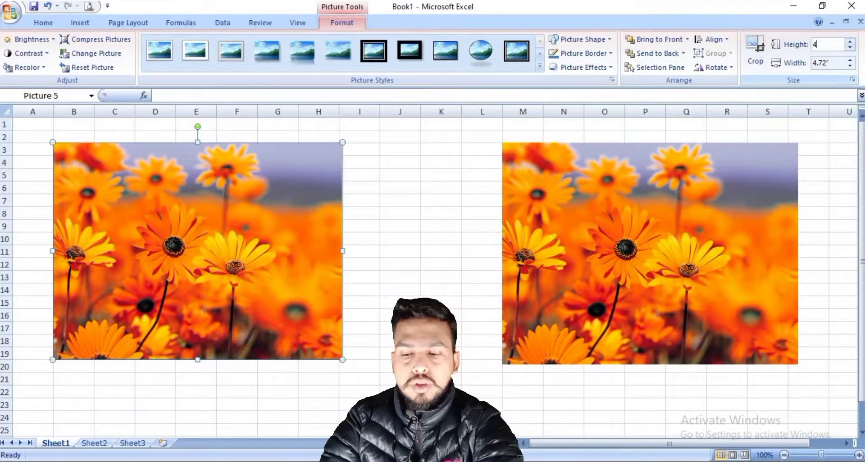
pyautogui.press('Return')
pyautogui.click(674, 209)
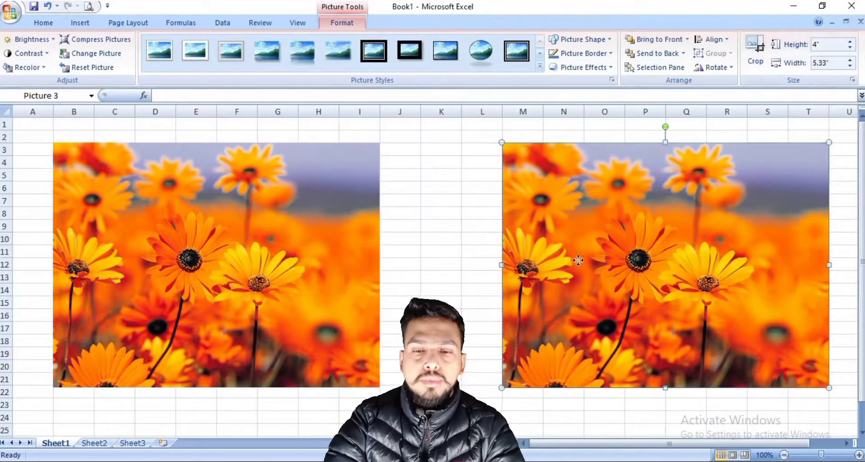
pyautogui.moveTo(578, 260)
pyautogui.mouseDown()
pyautogui.moveTo(514, 255)
pyautogui.moveTo(542, 262)
pyautogui.mouseUp()
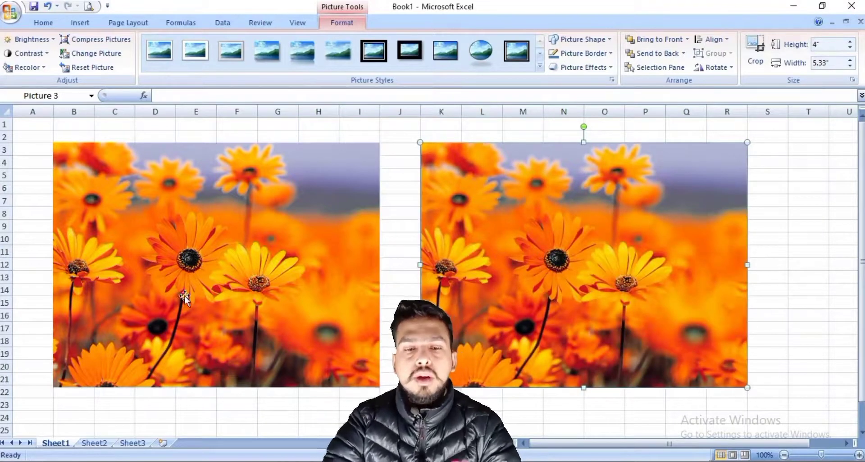
pyautogui.click(170, 268)
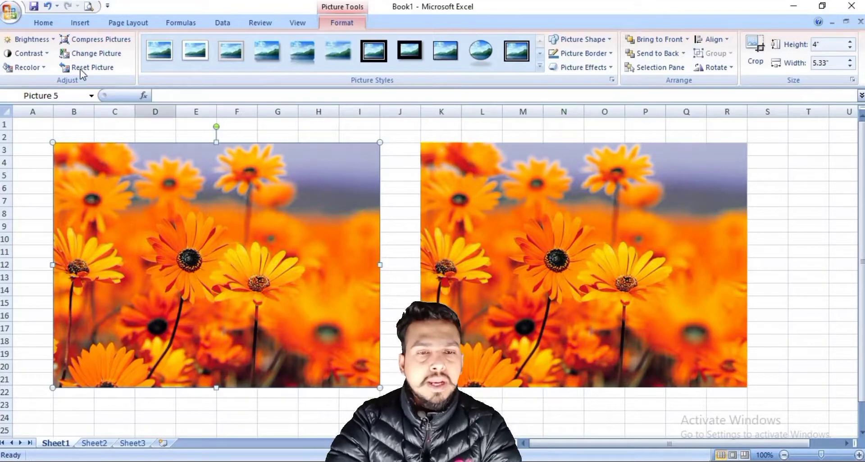
# - Keep the left photo at normal brightness; give the right photo +30% brightness and +30% contrast
pyautogui.click(53, 39)
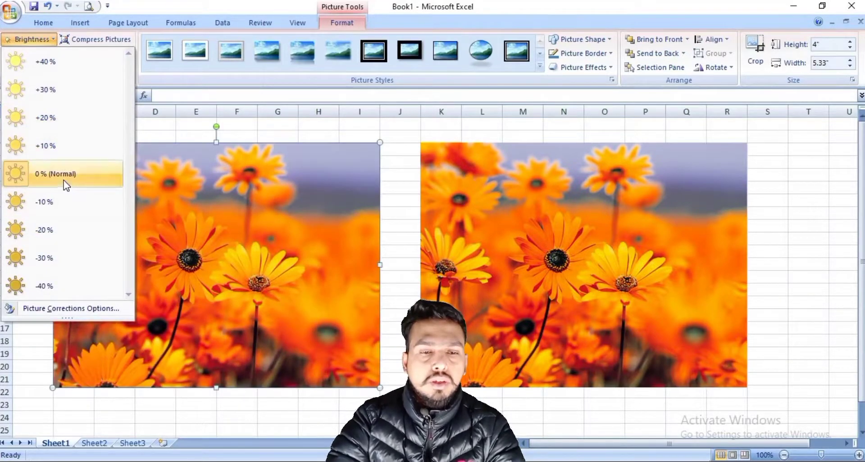
pyautogui.click(228, 210)
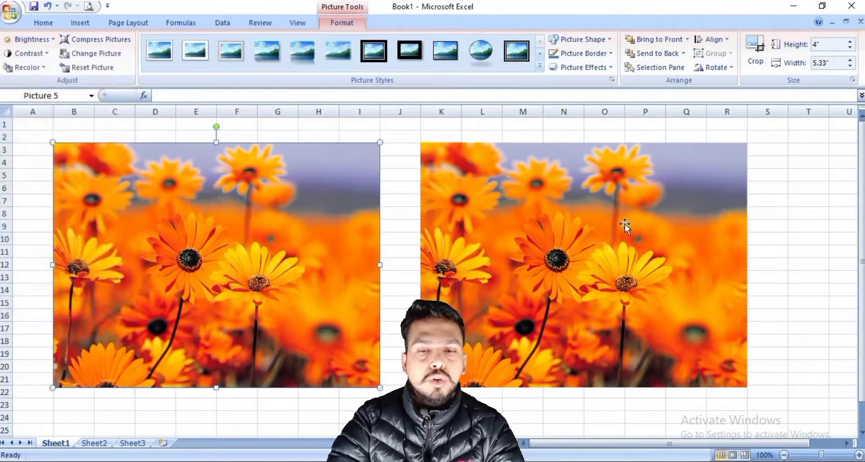
pyautogui.click(576, 254)
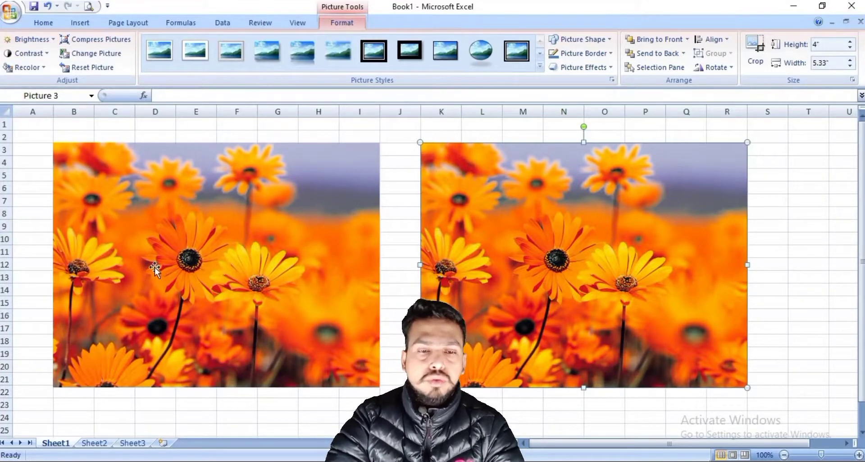
pyautogui.click(51, 43)
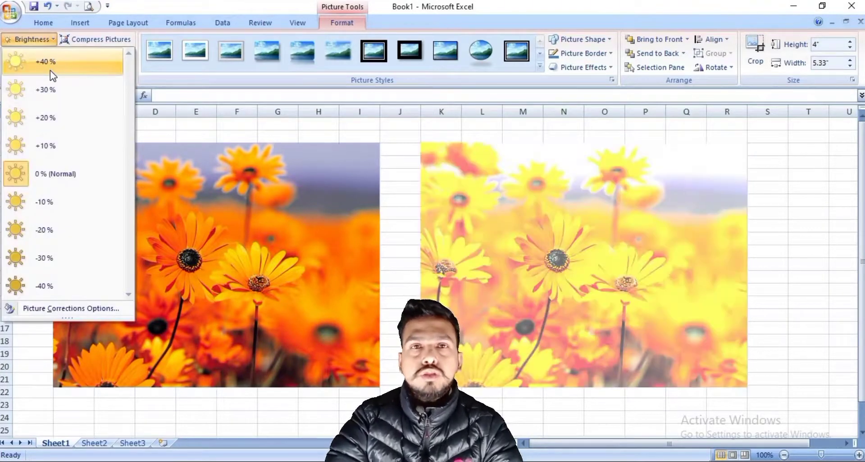
pyautogui.click(52, 90)
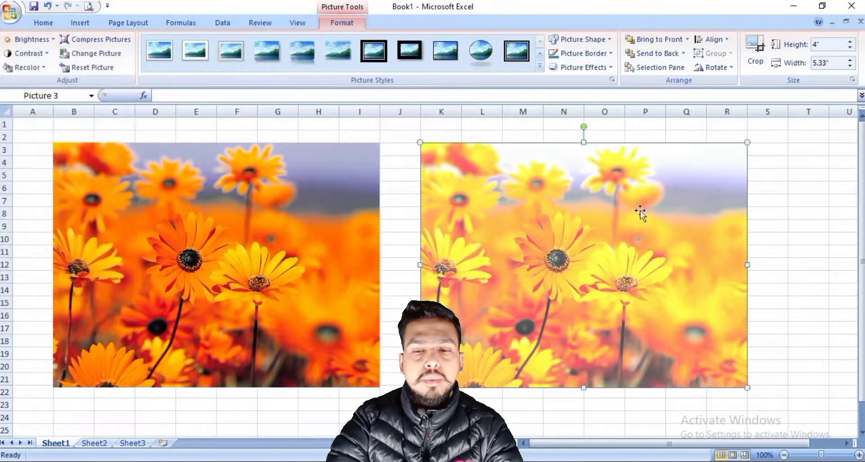
pyautogui.click(44, 56)
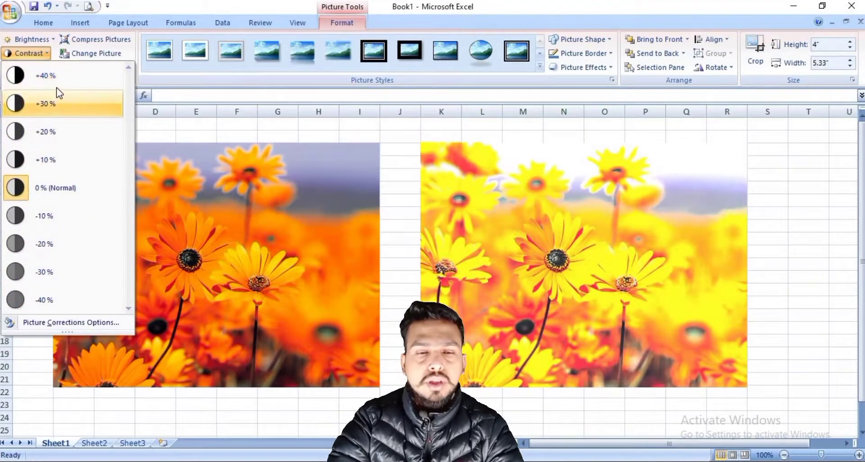
pyautogui.click(58, 74)
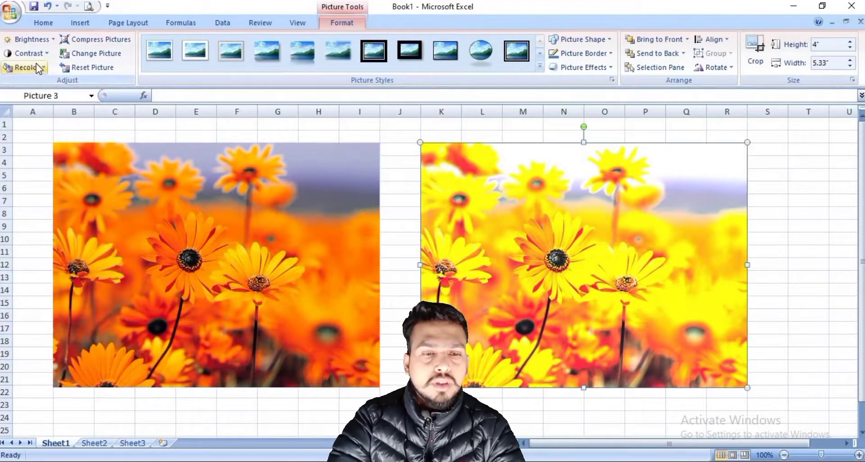
# - Recolor the right flower photo with a muted olive-green variation
pyautogui.click(36, 67)
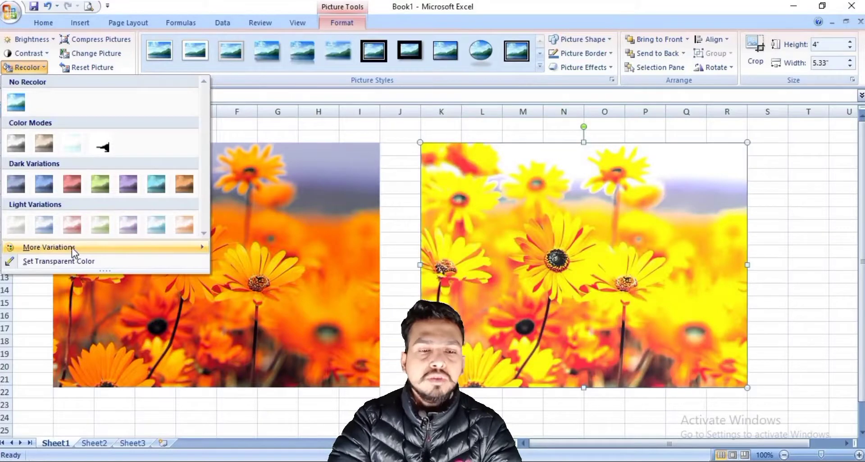
pyautogui.moveTo(49, 247)
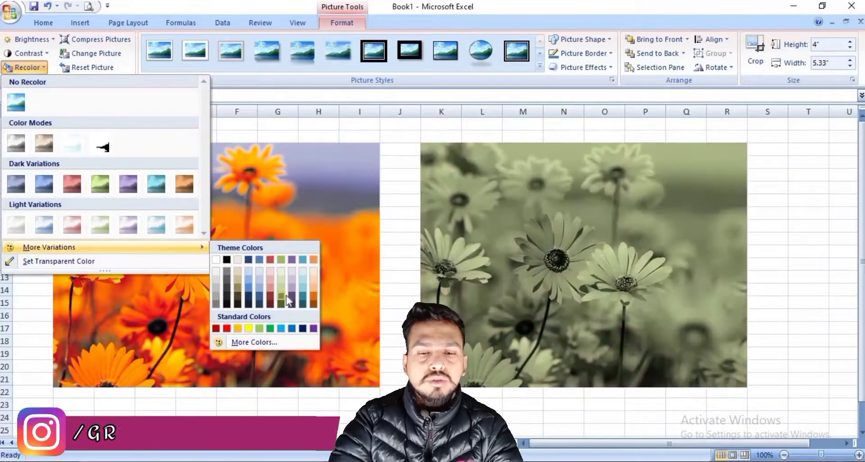
pyautogui.click(285, 295)
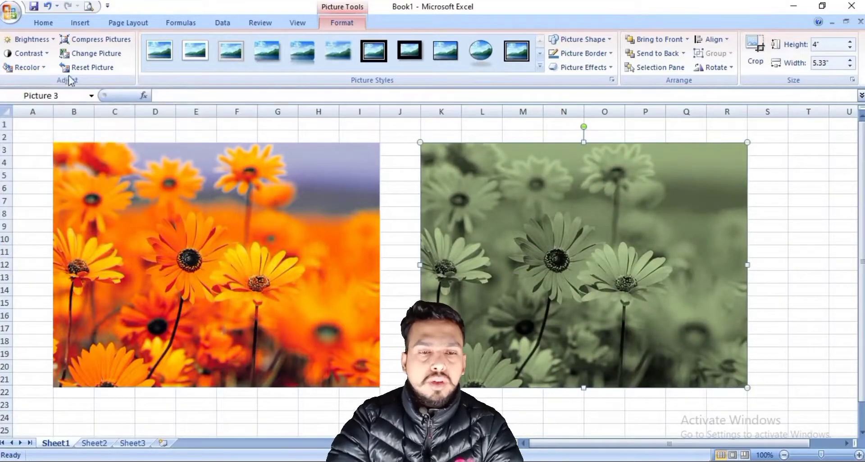
# - Cancel Change Picture and apply Compress Pictures to the selected right photo only
pyautogui.click(106, 43)
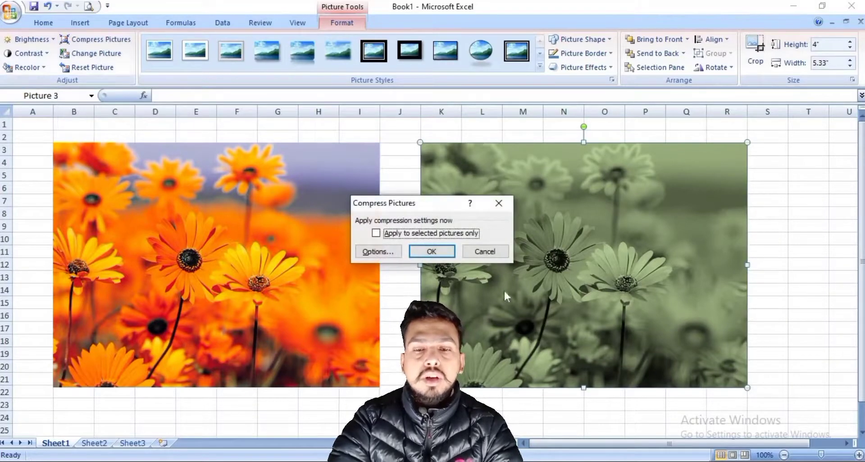
pyautogui.click(499, 203)
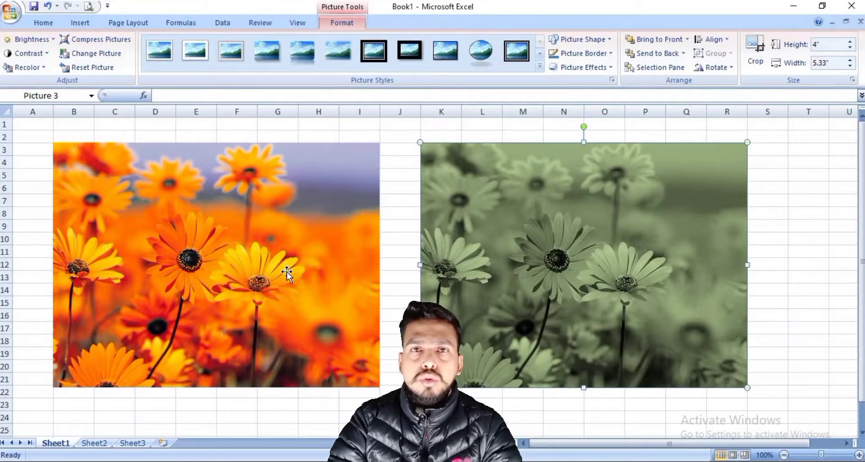
pyautogui.click(92, 53)
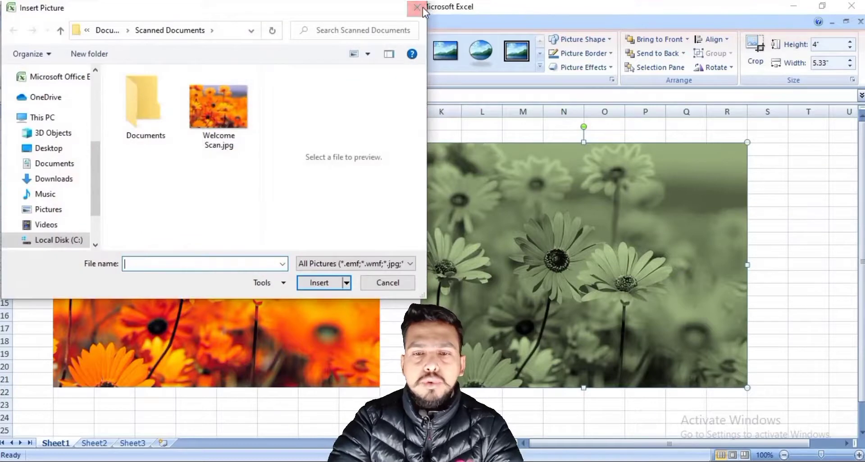
pyautogui.press('Escape')
pyautogui.click(94, 39)
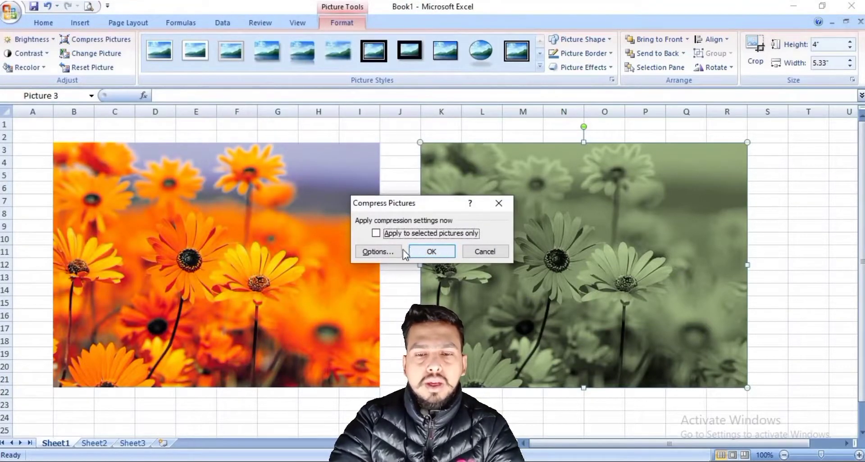
pyautogui.click(377, 231)
pyautogui.click(430, 251)
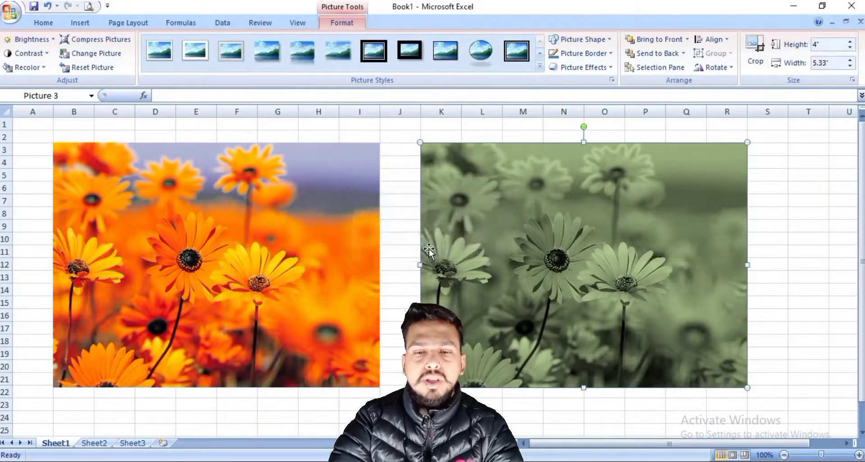
# - Open the left photo's compression settings and Change Picture browser, cancelling both unchanged
pyautogui.click(333, 214)
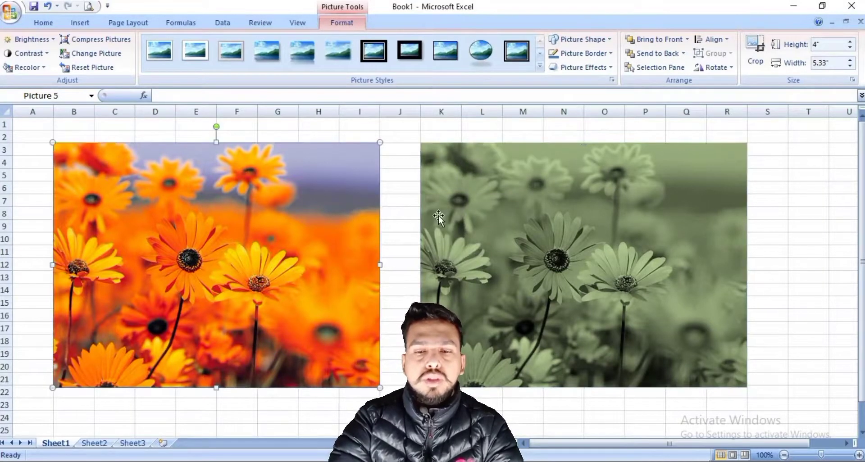
pyautogui.click(95, 42)
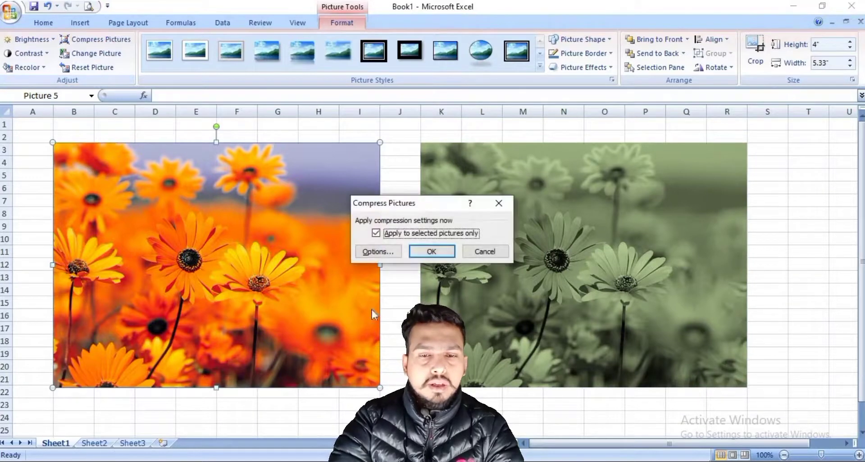
pyautogui.click(383, 253)
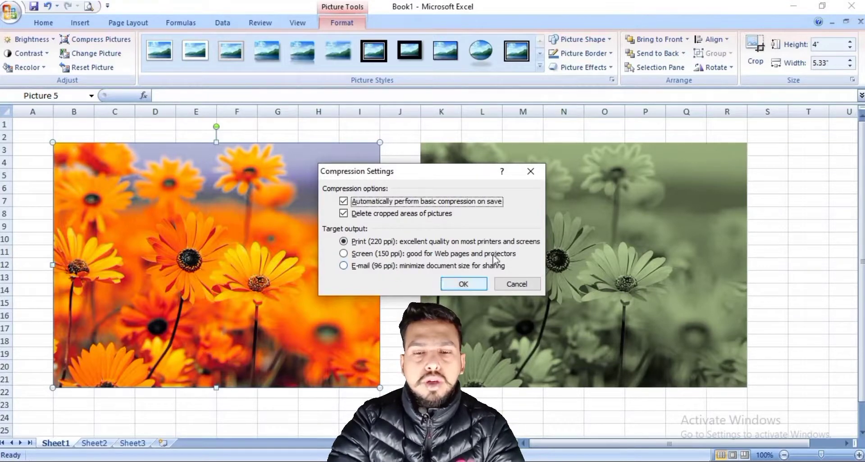
pyautogui.click(514, 284)
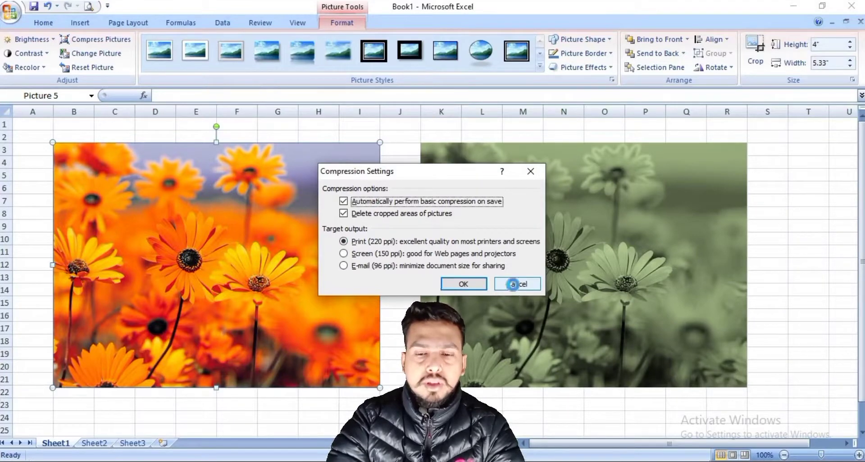
pyautogui.click(478, 253)
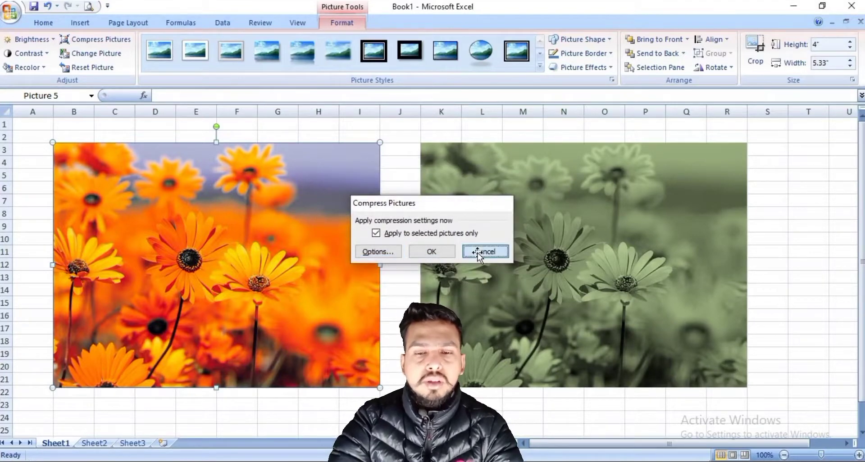
pyautogui.click(79, 56)
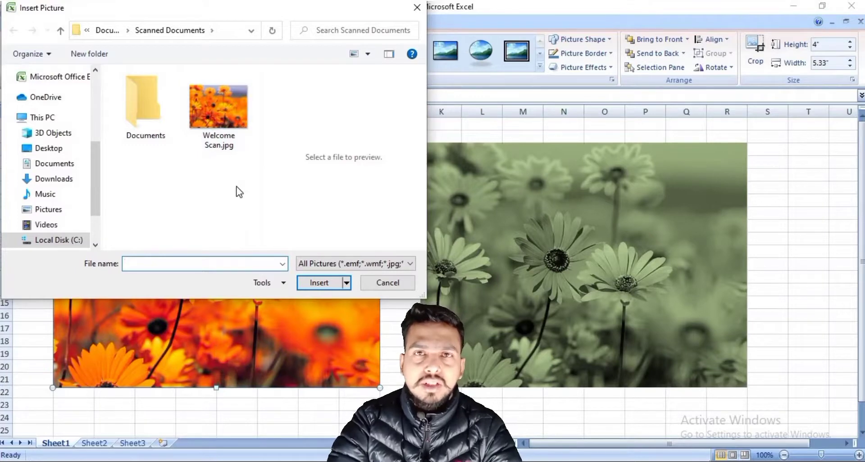
pyautogui.click(407, 285)
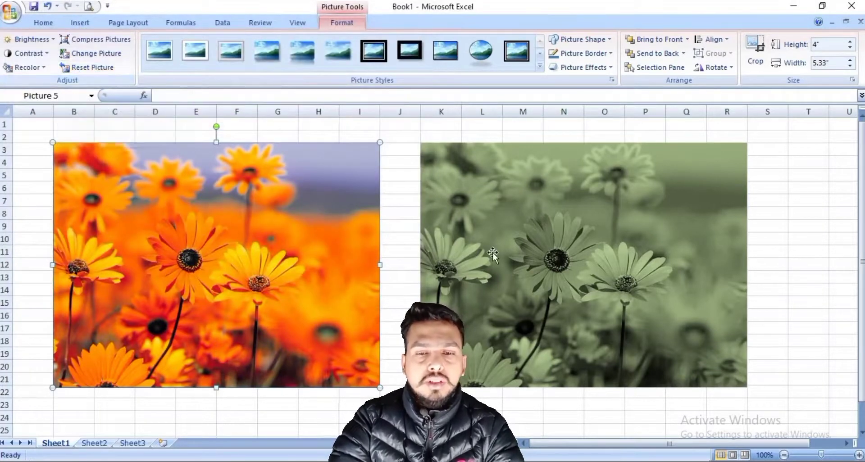
# - Reset the right photo, removing the green tint and restoring its 8" by 10.67" size
pyautogui.click(495, 255)
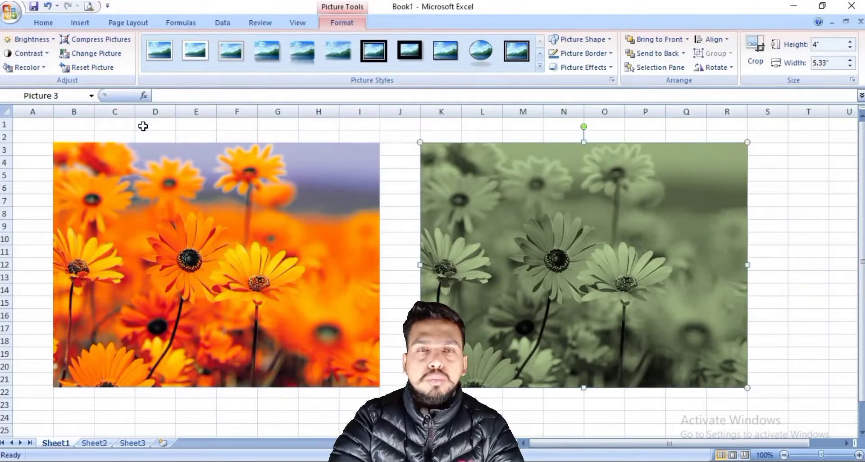
pyautogui.click(289, 282)
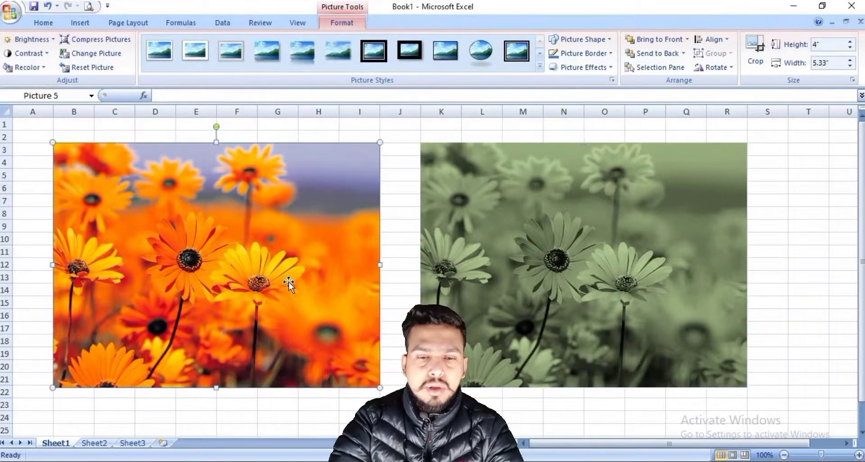
pyautogui.click(515, 261)
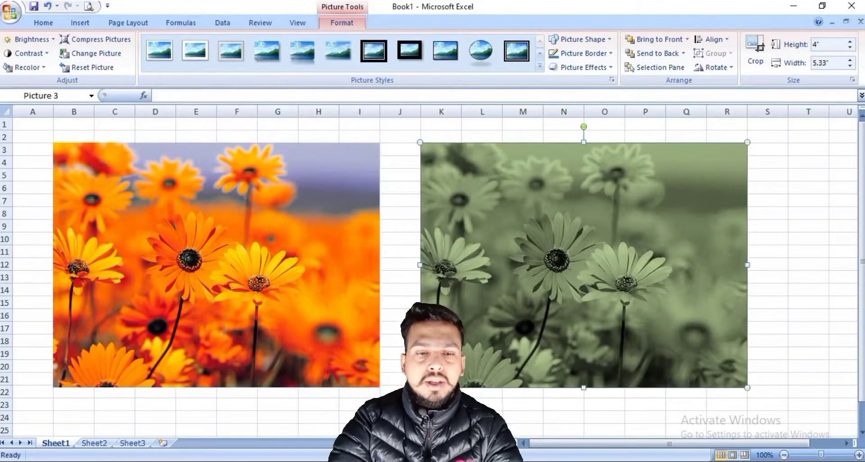
pyautogui.click(96, 71)
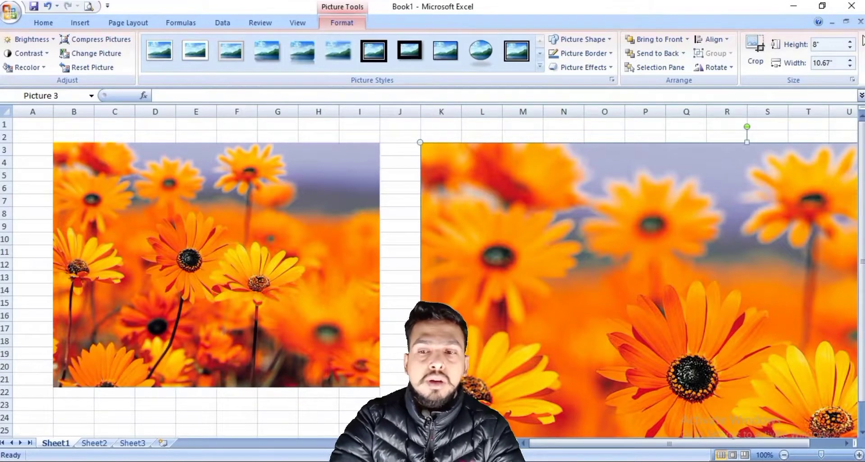
# - Set the right photo's height to 4" so it scales to 5.33" wide, matching the left
pyautogui.click(824, 45)
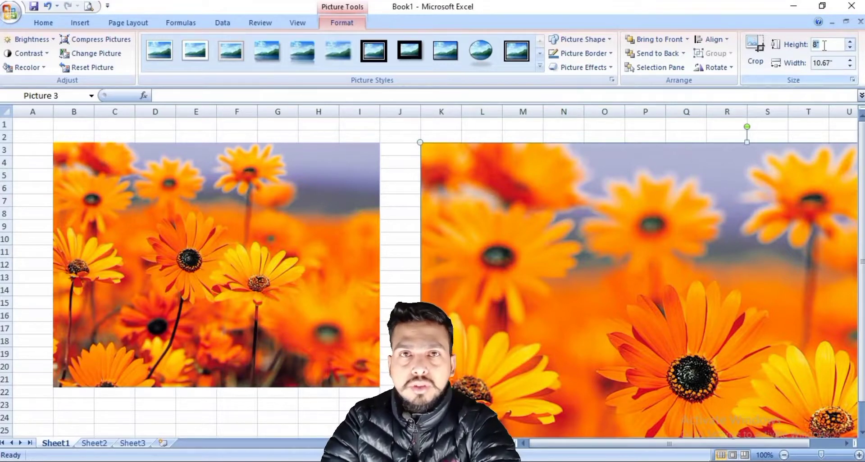
pyautogui.write('4')
pyautogui.press('Return')
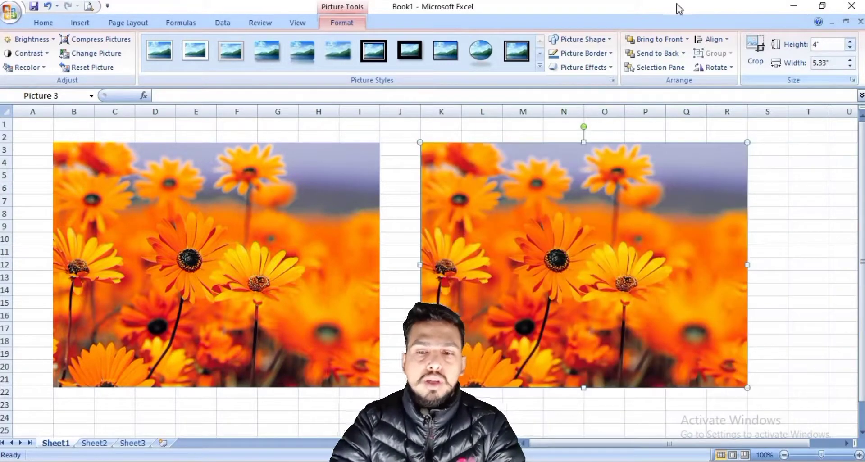
pyautogui.click(300, 277)
pyautogui.click(561, 212)
pyautogui.click(239, 238)
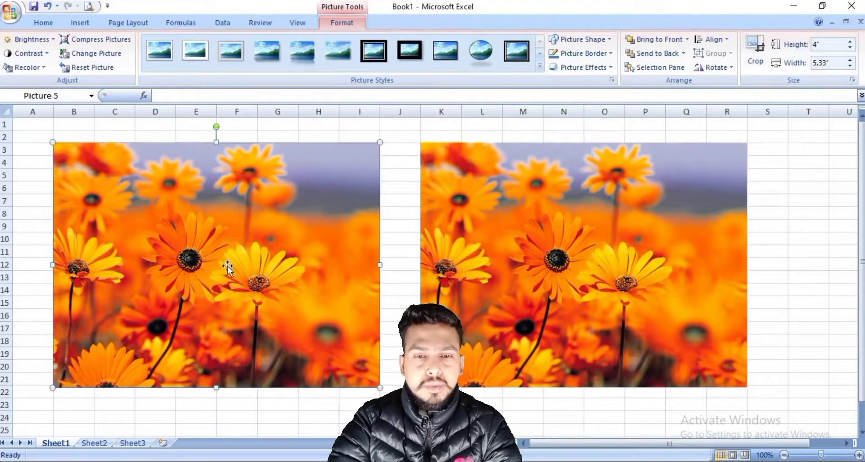
pyautogui.click(609, 247)
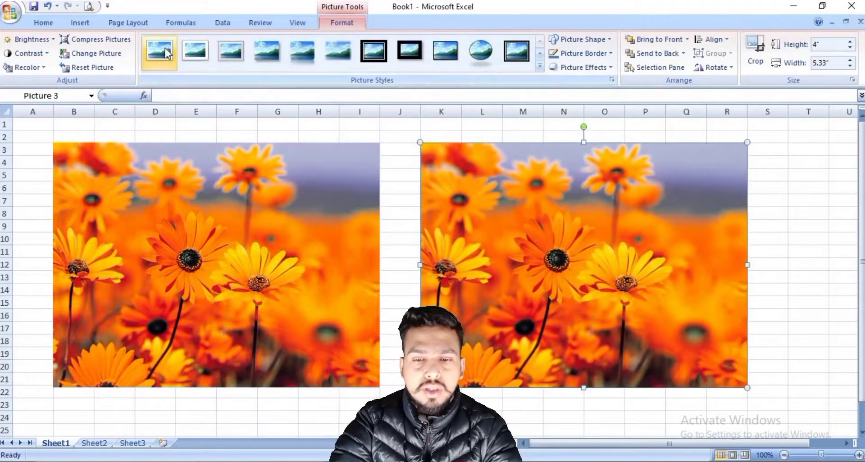
# - Try white-frame and drop-shadow styles on the right photo, settling on the rounded reflected style
pyautogui.click(165, 47)
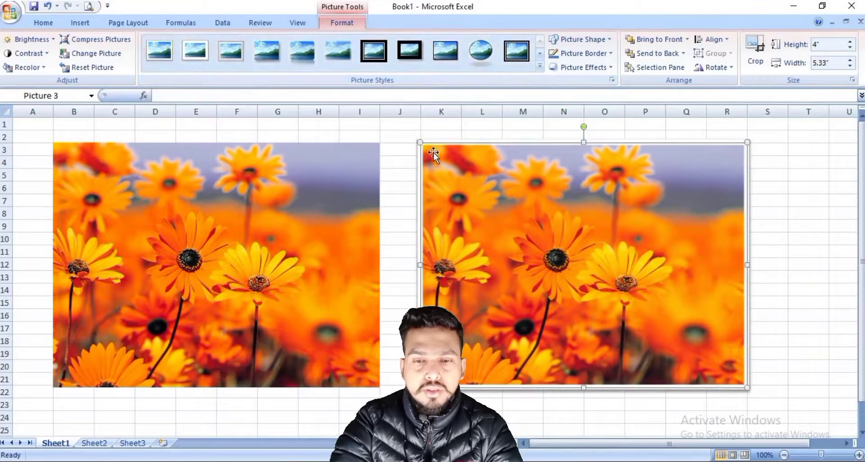
pyautogui.click(395, 163)
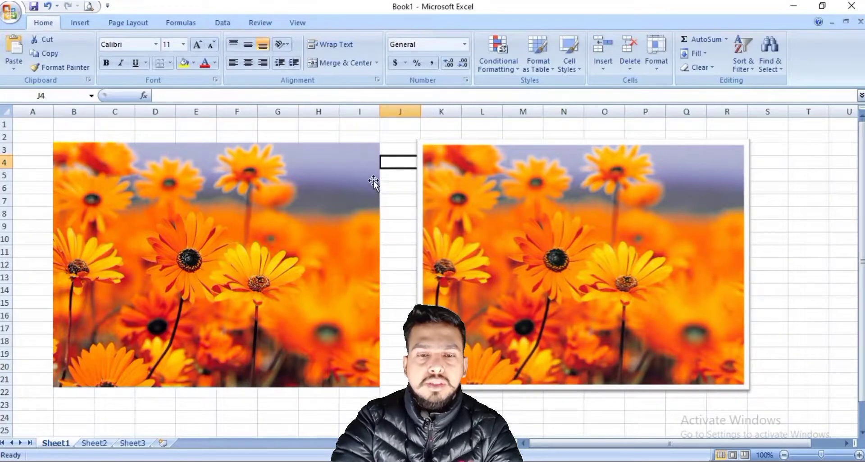
pyautogui.doubleClick(470, 180)
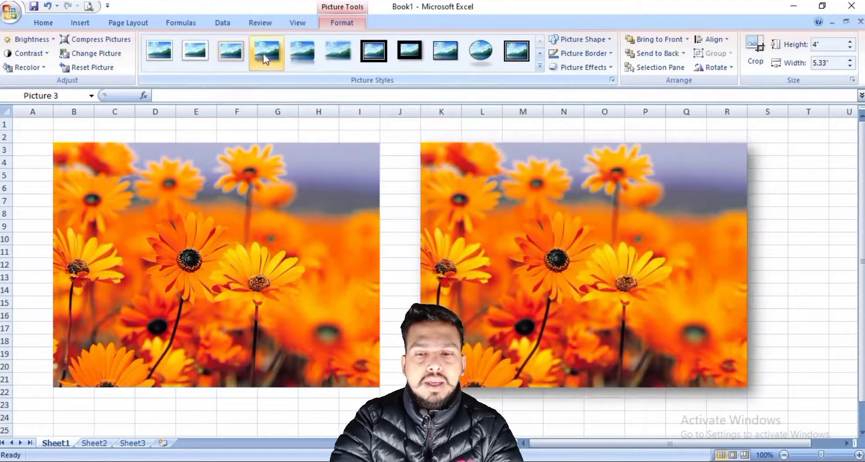
pyautogui.click(263, 53)
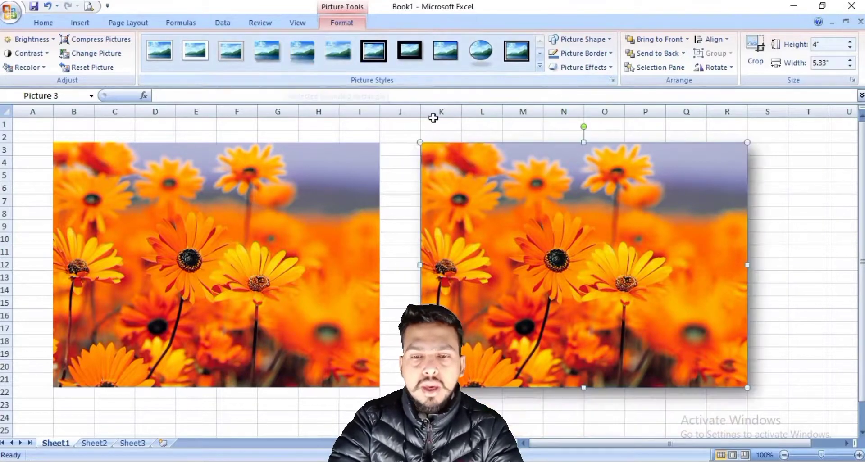
pyautogui.click(310, 50)
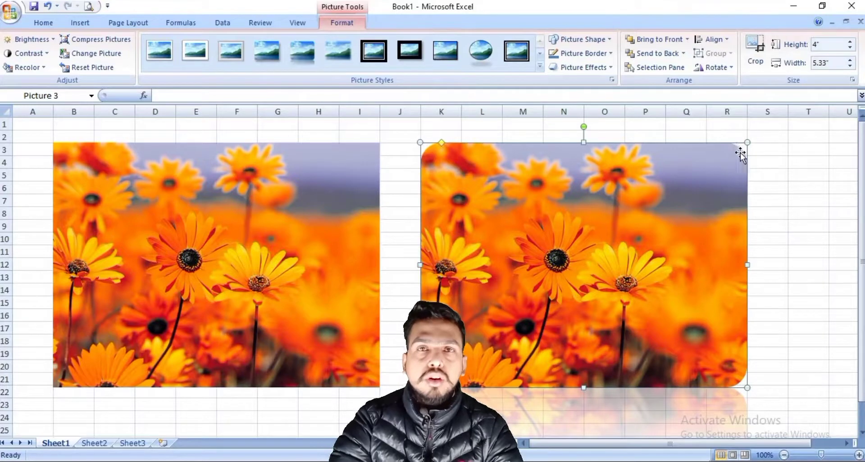
pyautogui.click(261, 49)
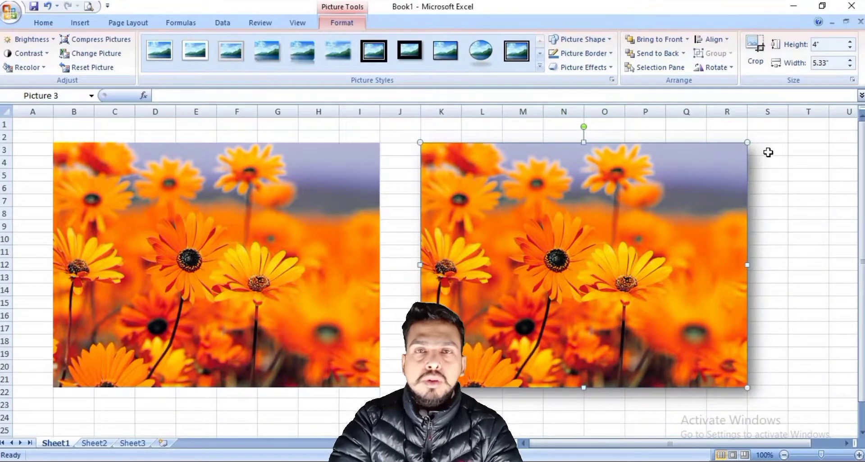
pyautogui.click(301, 57)
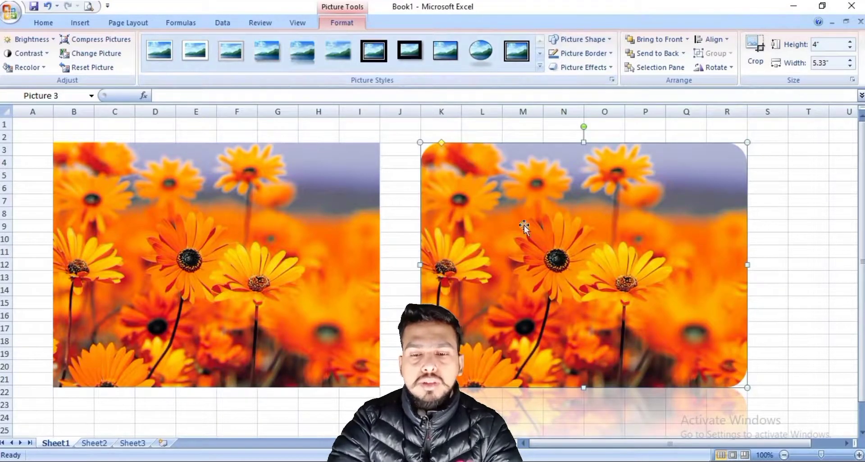
# - Reselect the right flower photo and bring up its Picture Tools Format ribbon
pyautogui.scroll(-1, 616, 332)
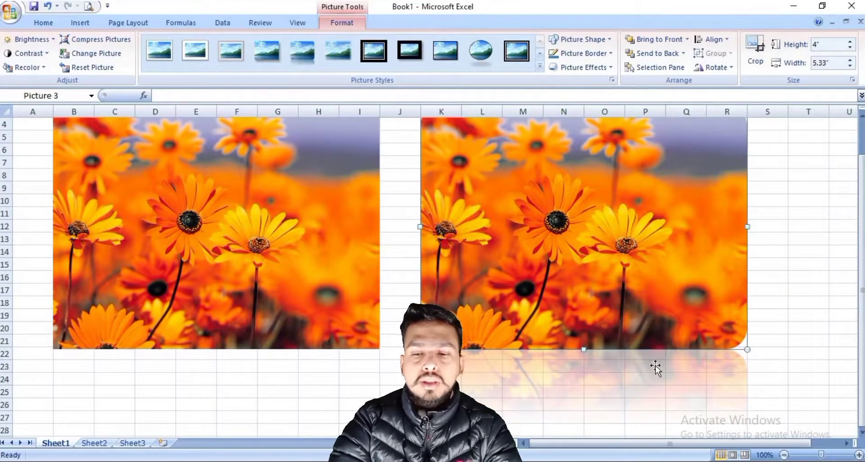
pyautogui.moveTo(395, 368); pyautogui.dragTo(770, 385)
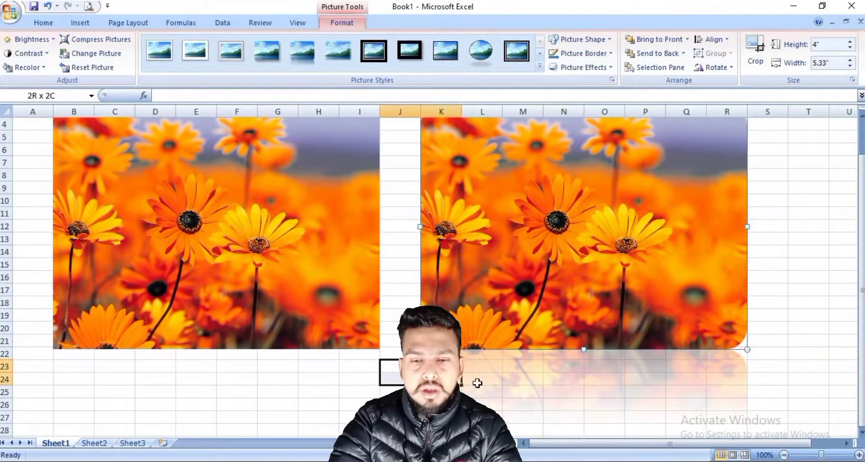
pyautogui.scroll(-1, 775, 365)
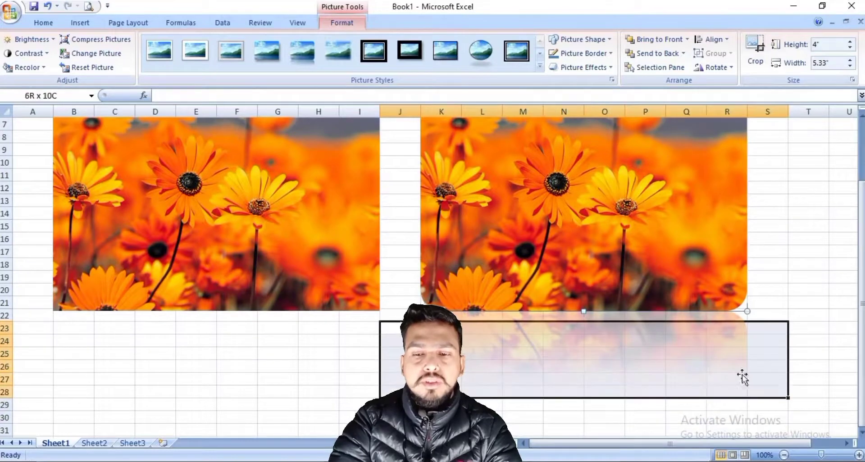
pyautogui.scroll(2, 717, 358)
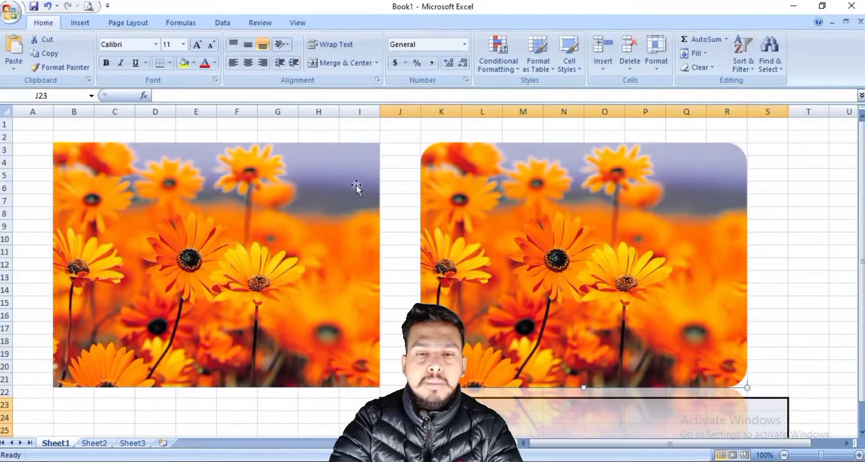
pyautogui.click(527, 229)
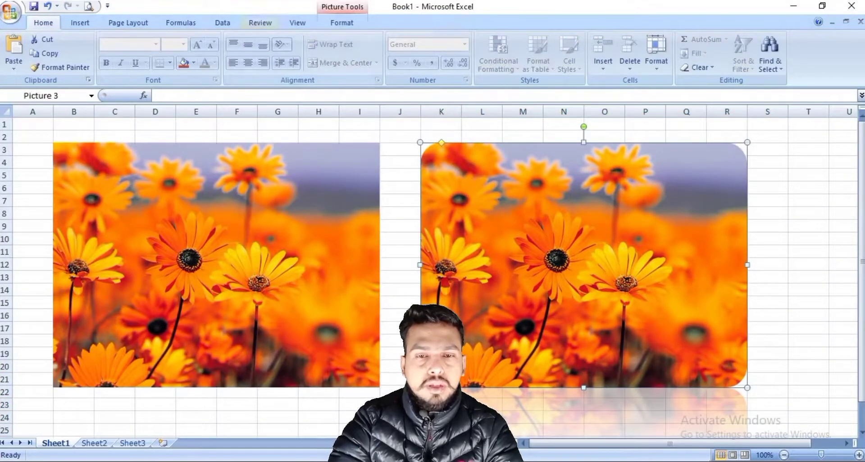
pyautogui.click(335, 22)
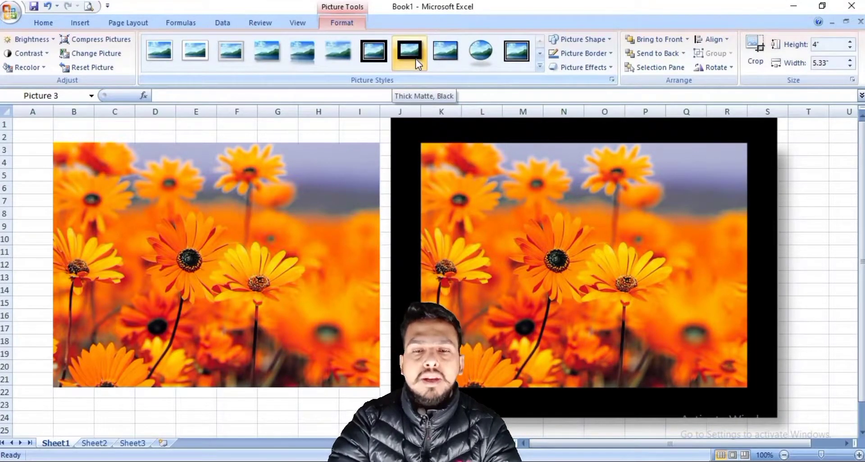
# - Try Thick Matte Black and Compound Frame Black, then apply the perspective-shadowed rounded style
pyautogui.click(416, 60)
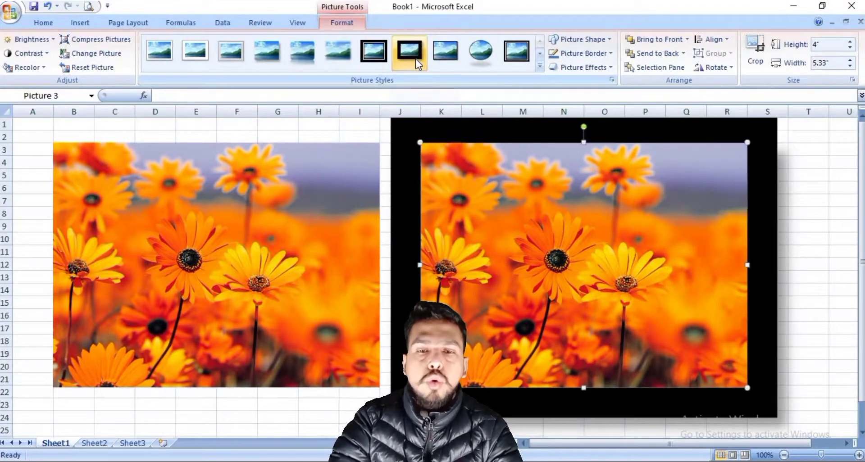
pyautogui.click(373, 50)
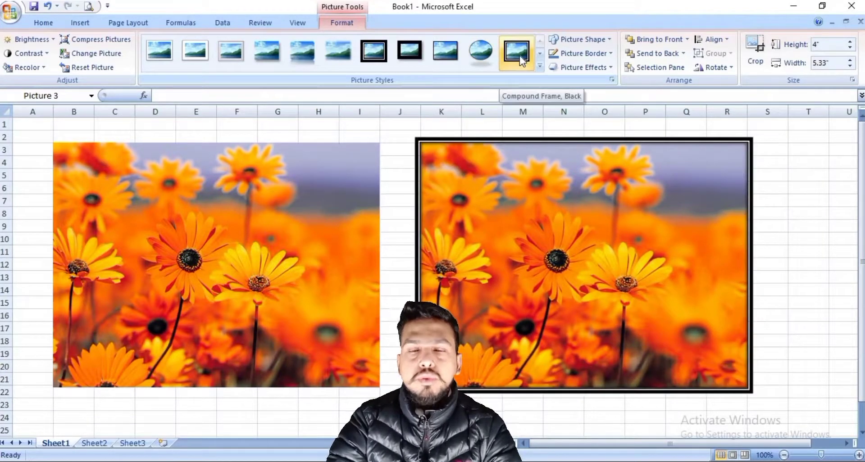
pyautogui.click(530, 67)
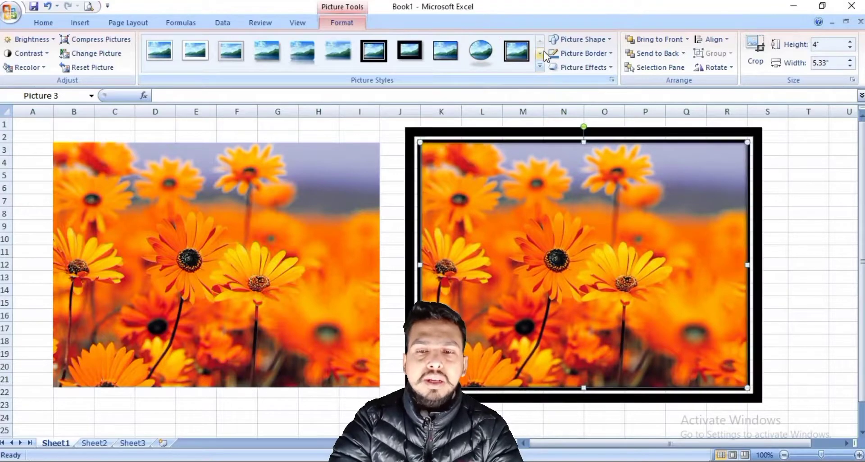
pyautogui.click(543, 53)
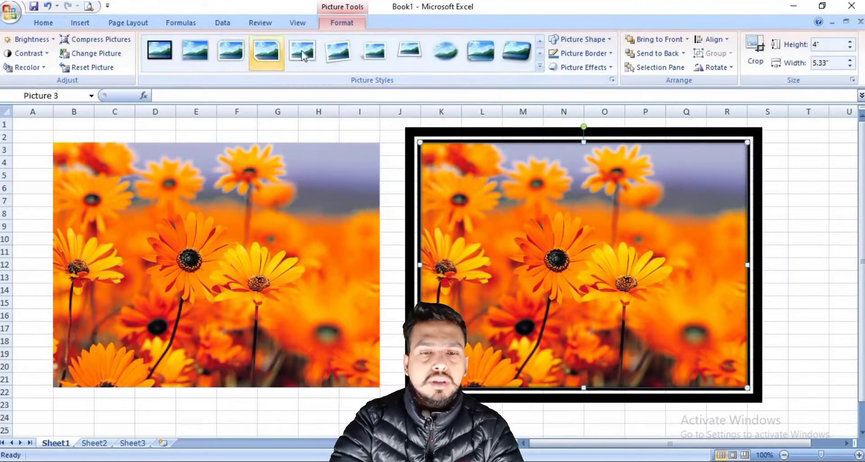
pyautogui.click(472, 56)
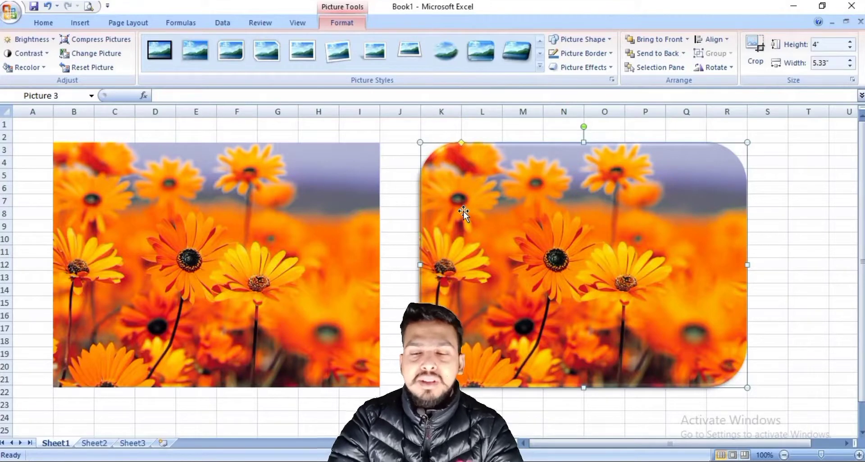
pyautogui.click(516, 51)
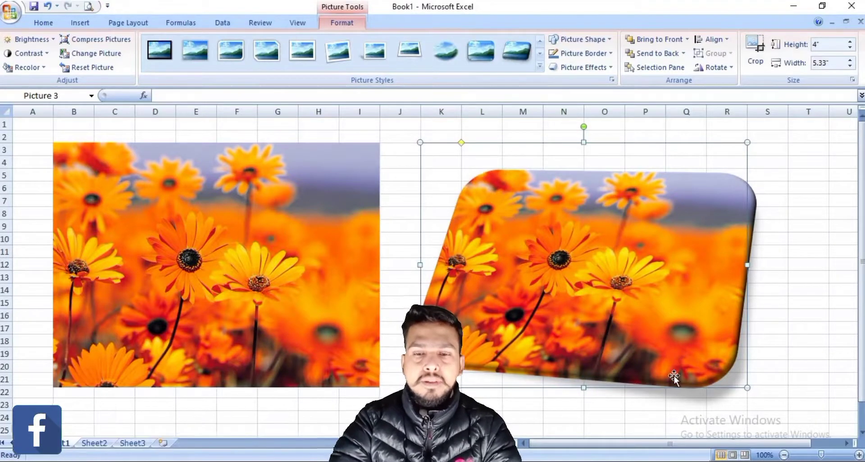
# - Try dark and metal frame styles on the right photo, settling on Metal Oval
pyautogui.click(540, 66)
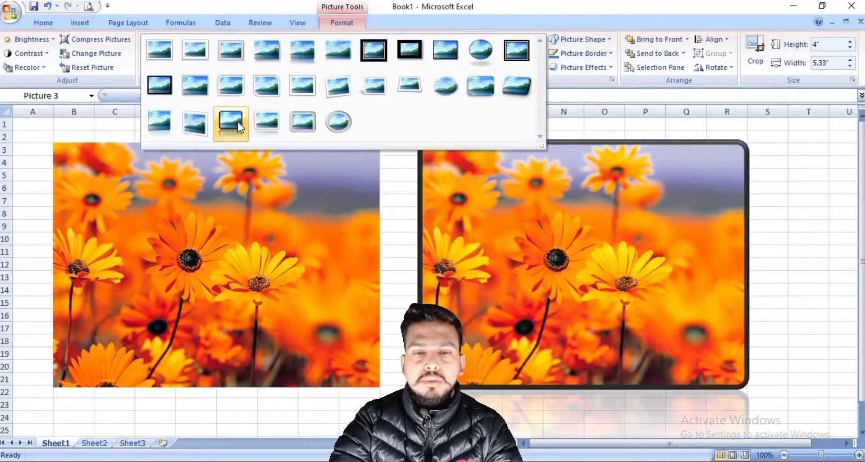
pyautogui.click(232, 121)
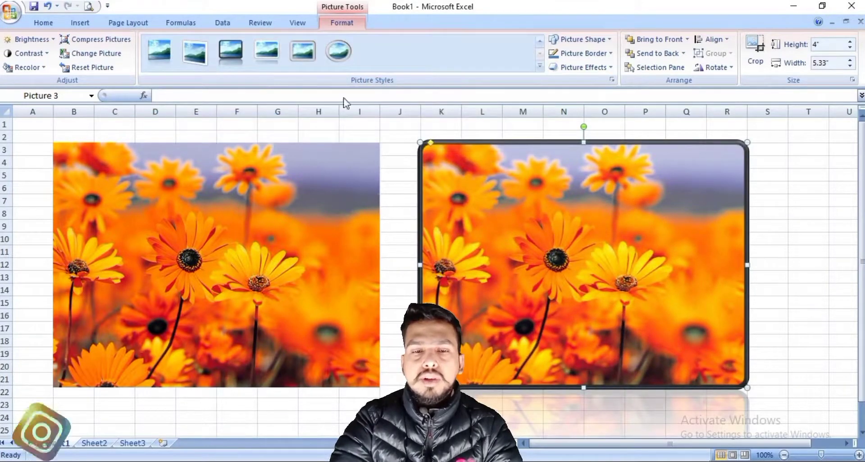
pyautogui.click(299, 45)
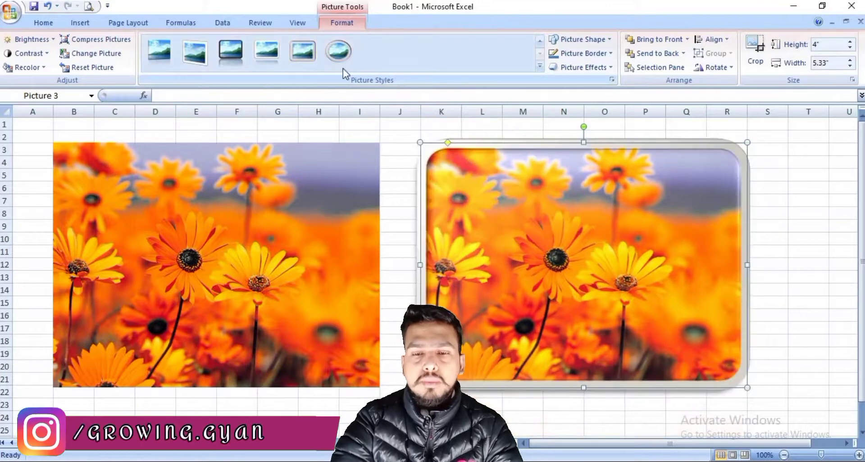
pyautogui.click(337, 52)
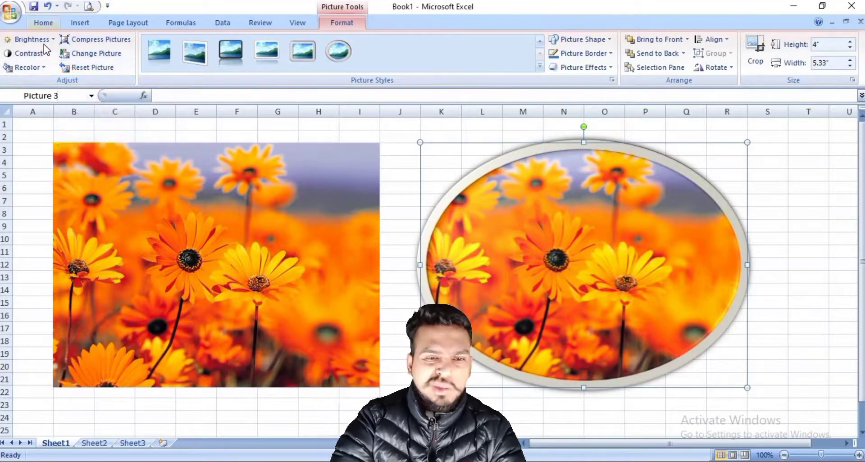
pyautogui.click(25, 67)
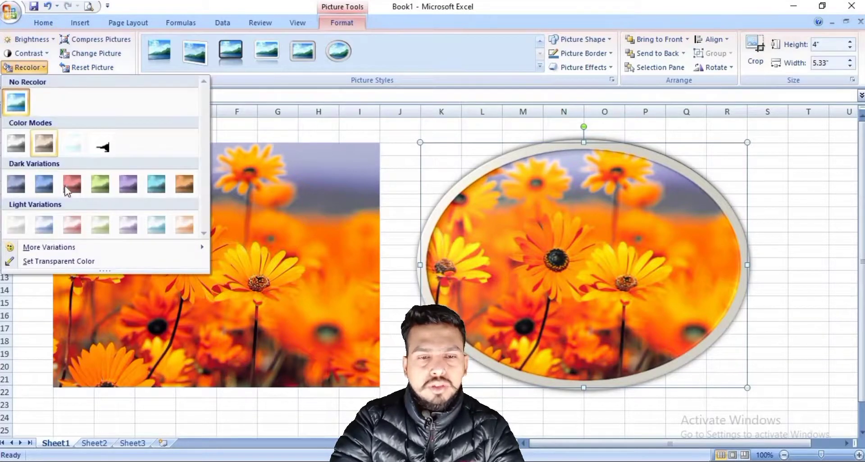
# - Tint the right photo dark red, then reset it and restore its 4-inch height
pyautogui.click(66, 186)
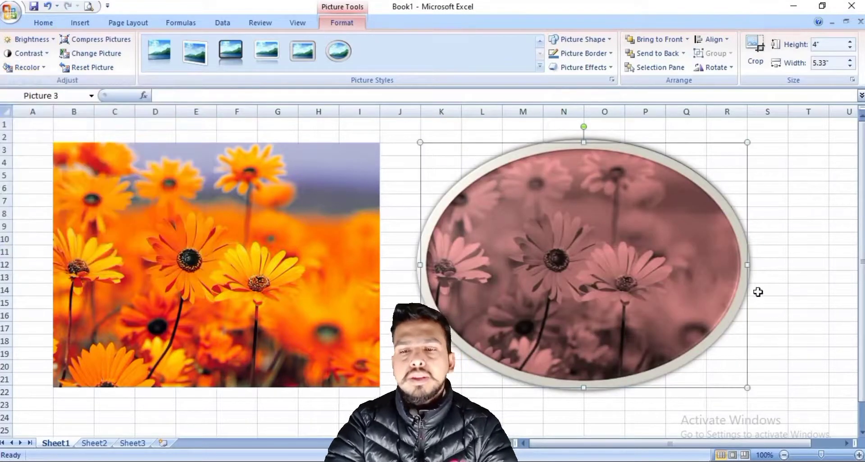
pyautogui.click(108, 67)
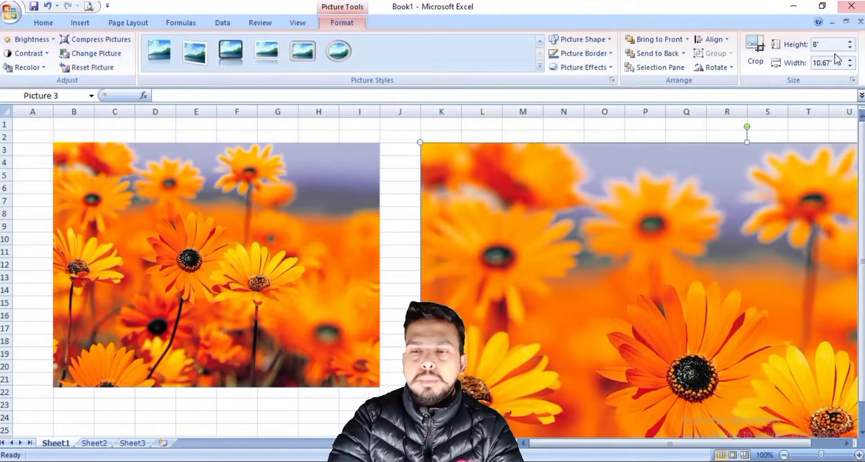
pyautogui.write('4')
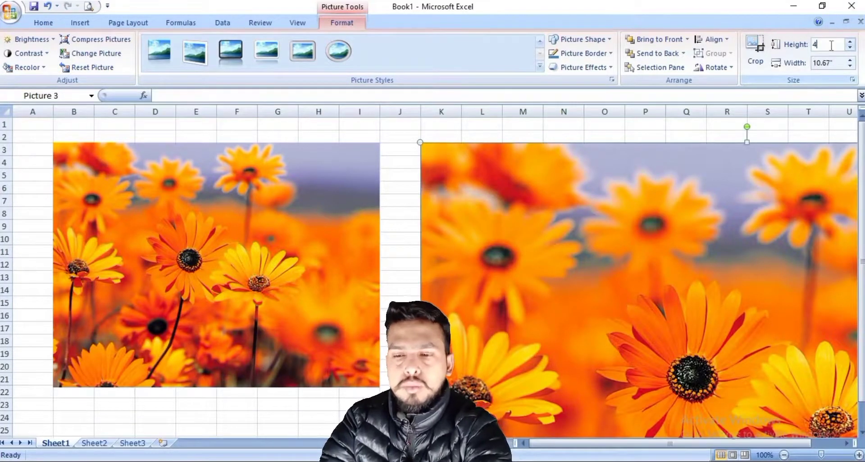
pyautogui.press('Return')
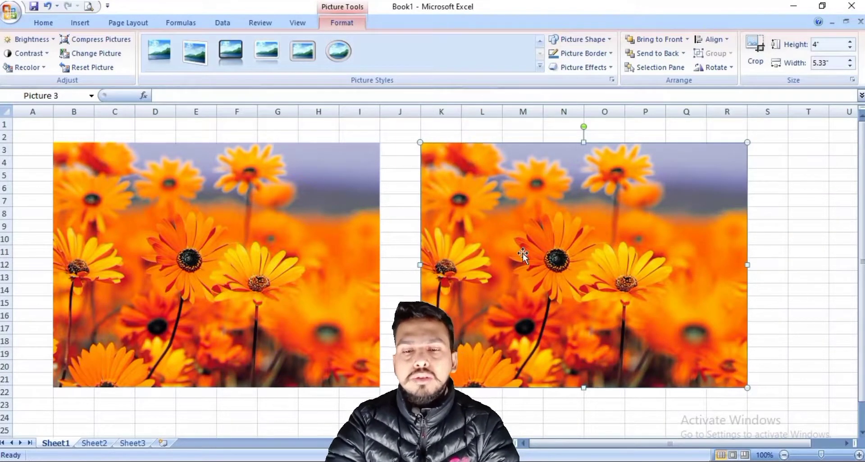
pyautogui.click(288, 231)
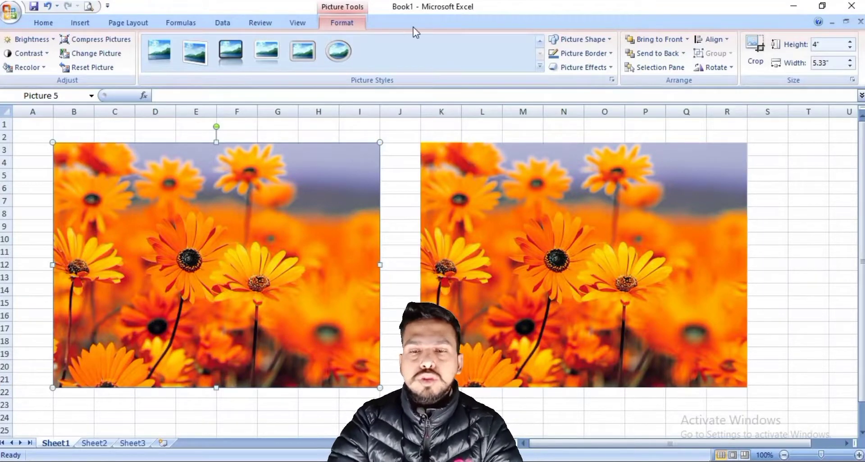
# - Clip the left photo into an Oval picture shape, then a Heptagon
pyautogui.click(543, 41)
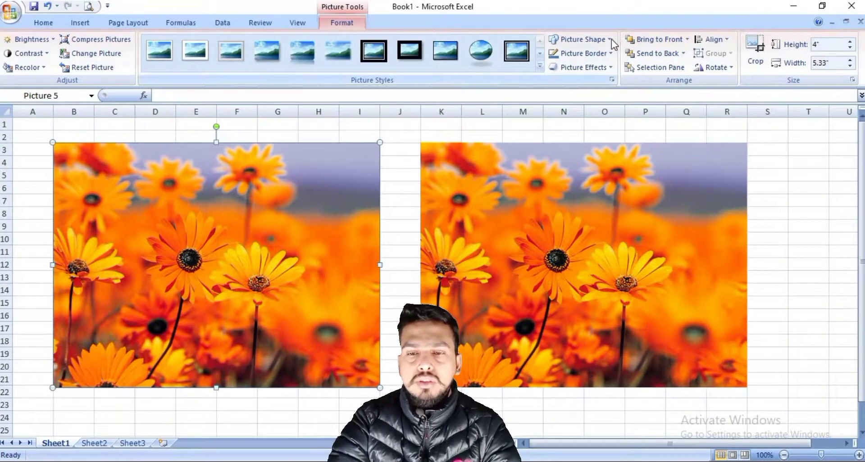
pyautogui.click(583, 39)
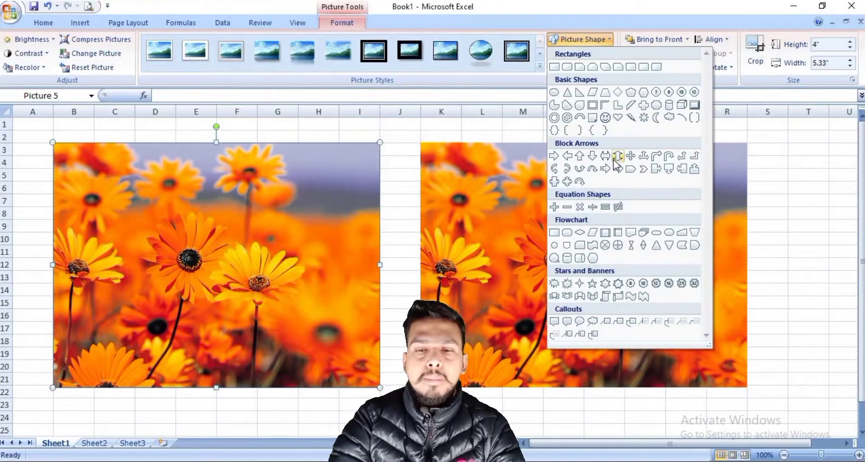
pyautogui.click(268, 263)
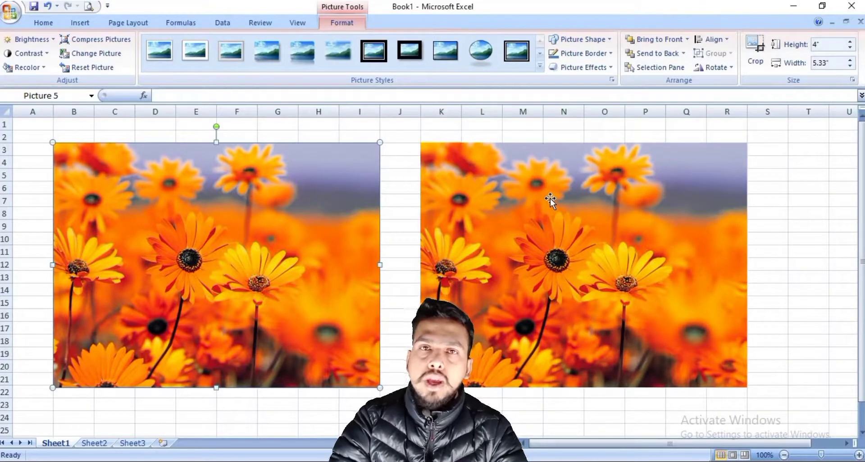
pyautogui.click(612, 39)
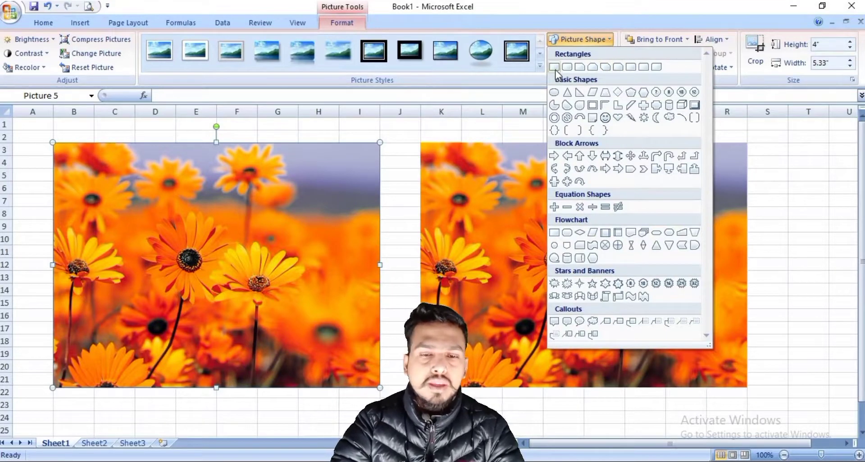
pyautogui.click(554, 92)
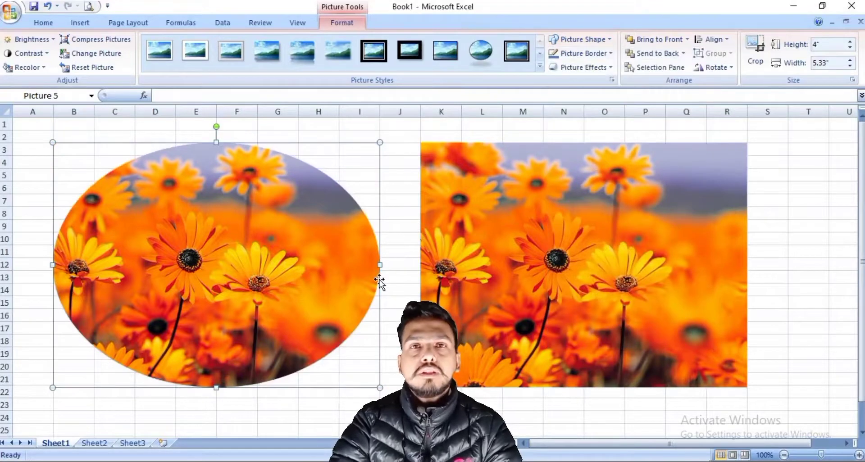
pyautogui.click(611, 41)
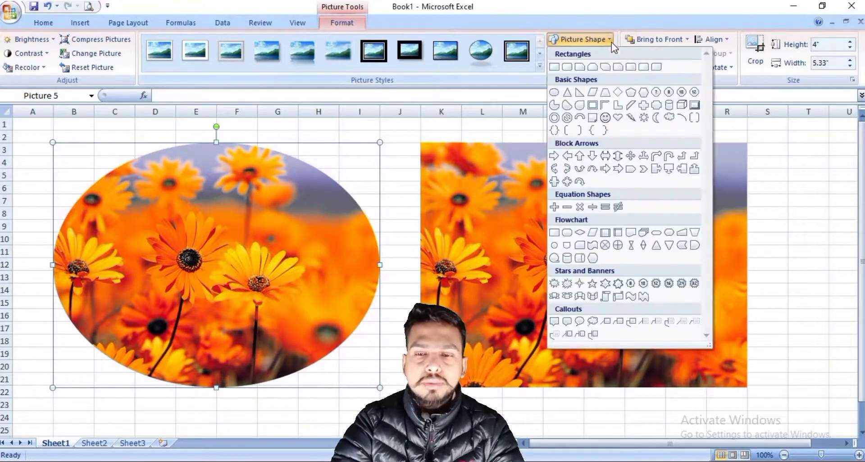
pyautogui.click(656, 92)
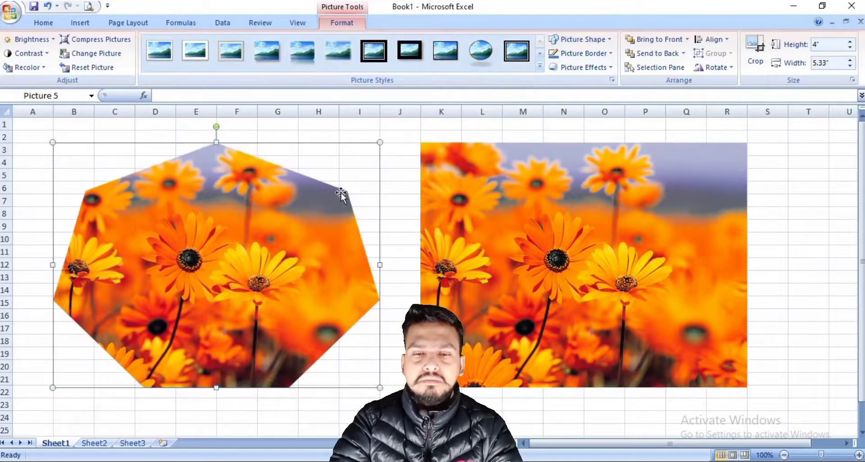
# - Try the Frame and Can shapes, finishing with the Smiley Face shape
pyautogui.click(581, 40)
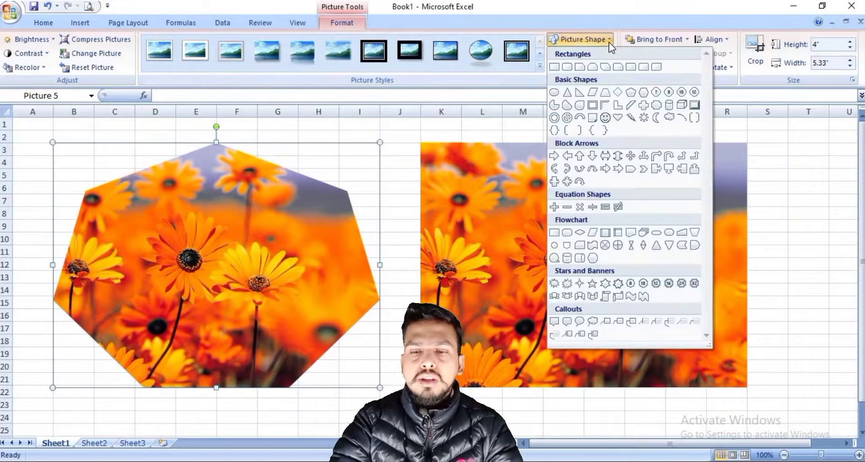
pyautogui.click(593, 105)
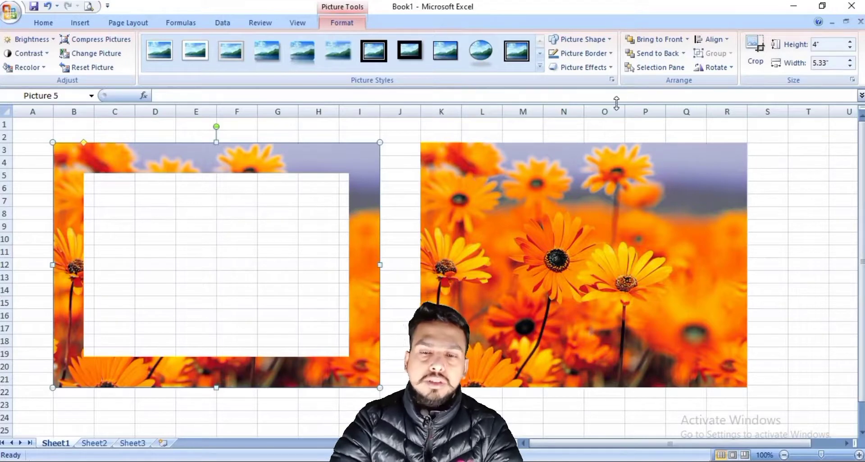
pyautogui.click(611, 39)
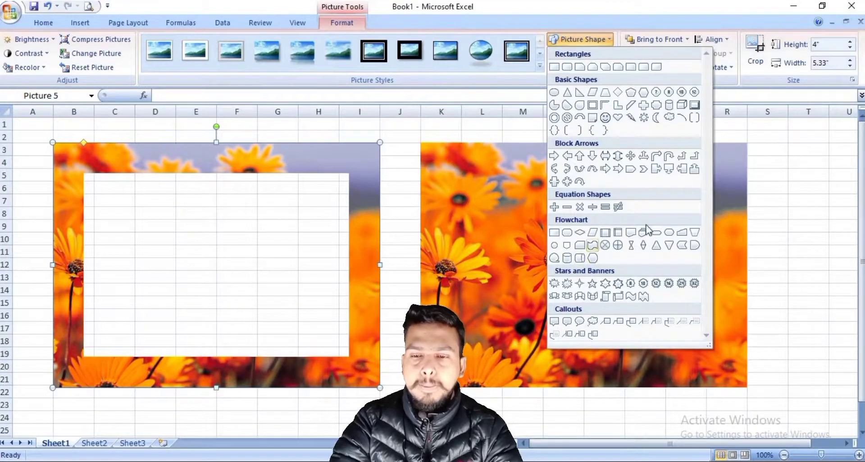
pyautogui.click(567, 258)
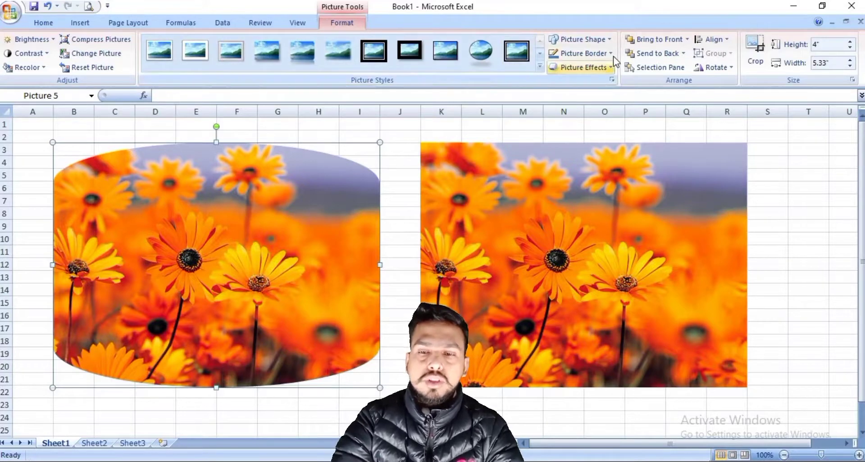
pyautogui.click(607, 39)
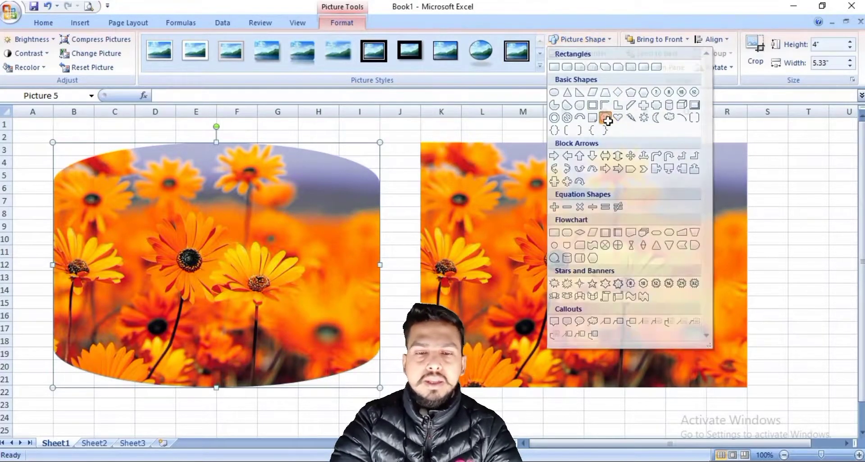
pyautogui.click(605, 117)
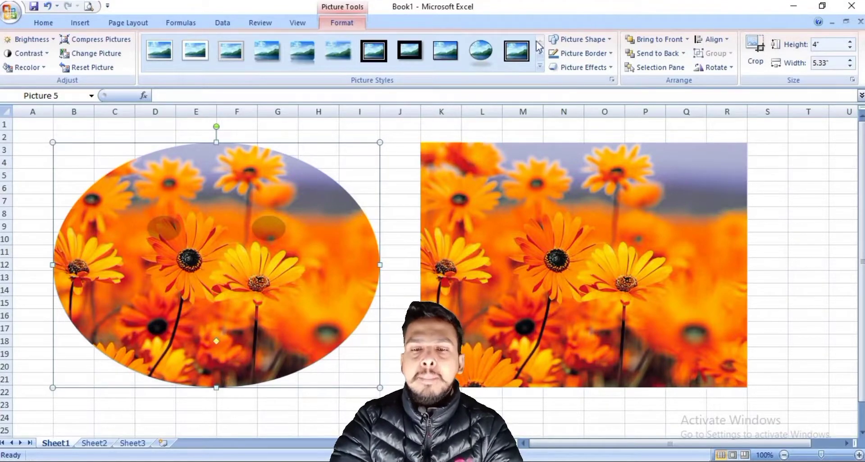
# - Try down arrow and curved right arrow shapes, ending with the Multiply X shape
pyautogui.click(611, 40)
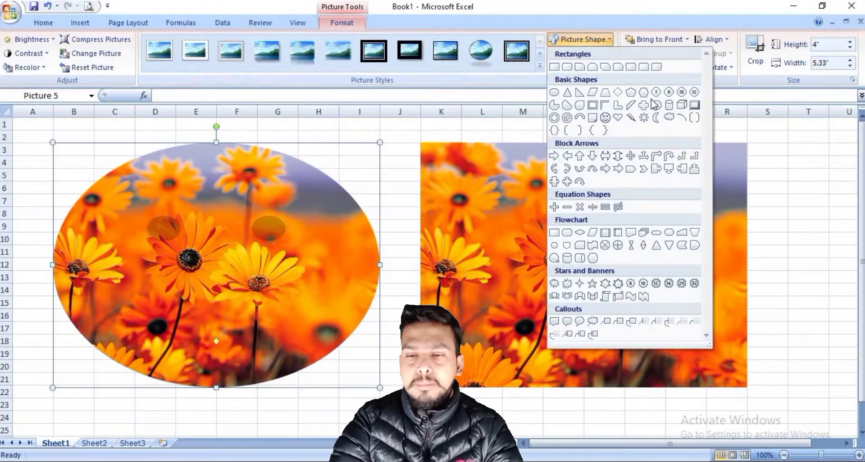
pyautogui.click(593, 157)
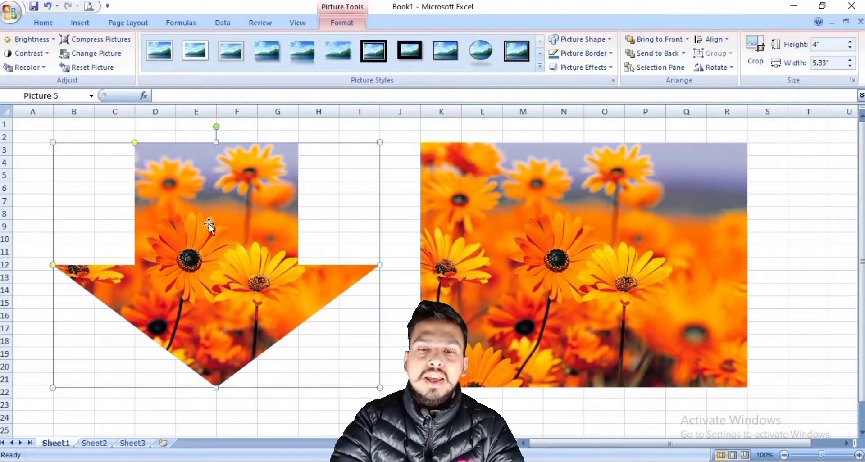
pyautogui.click(609, 40)
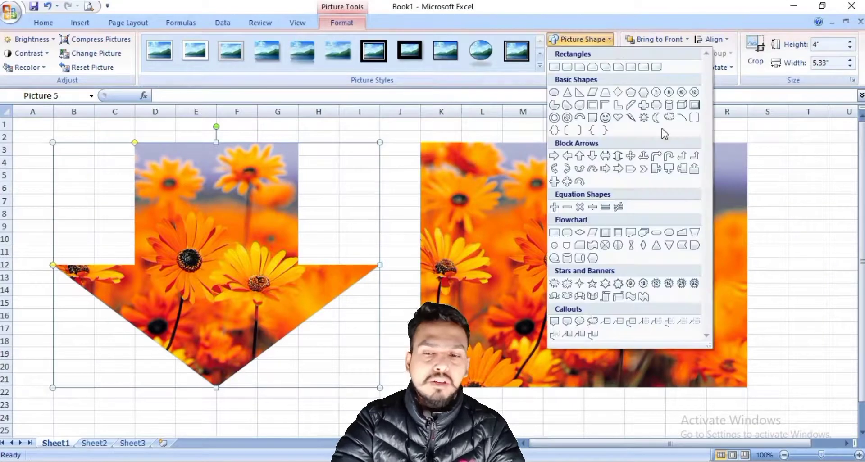
pyautogui.click(554, 168)
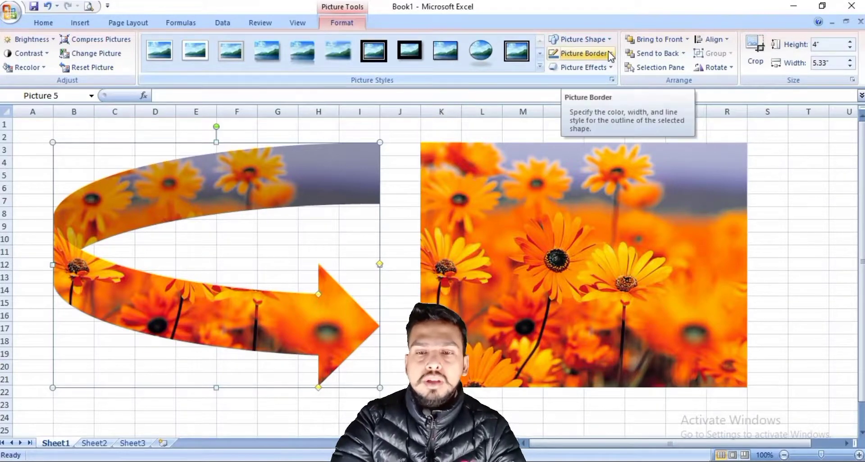
pyautogui.click(609, 40)
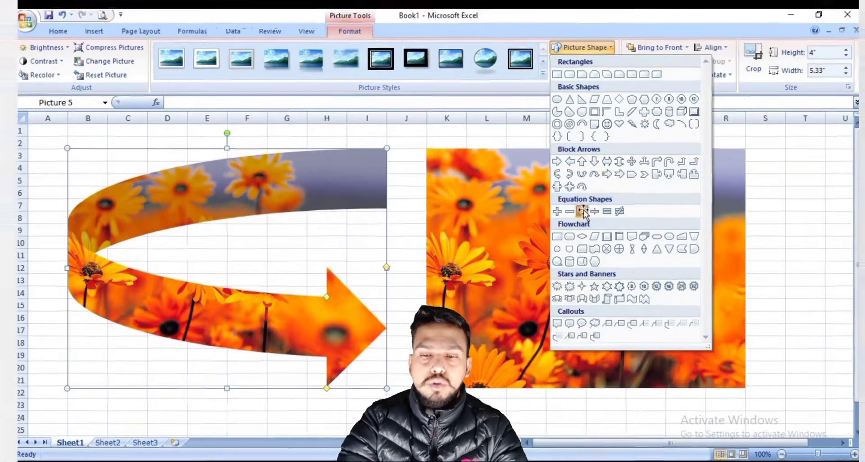
pyautogui.click(583, 210)
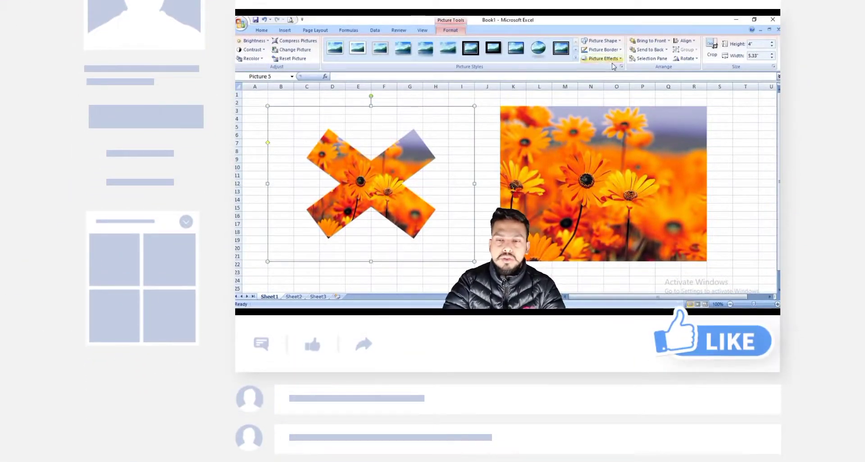
pyautogui.click(621, 50)
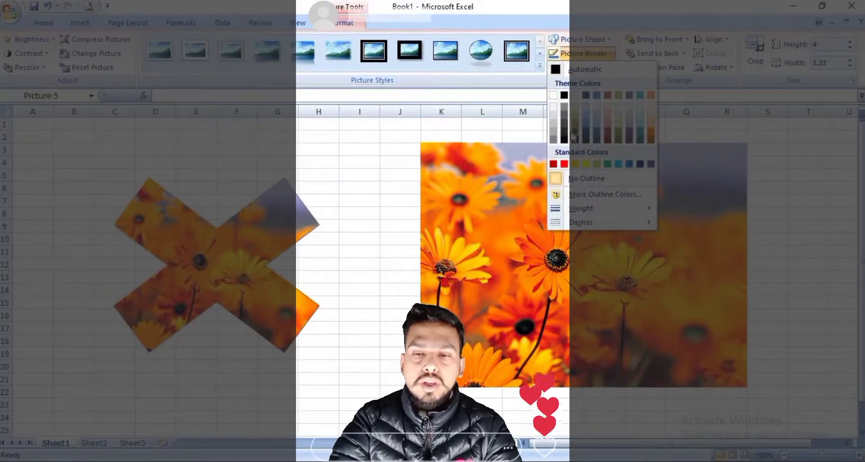
pyautogui.click(592, 93)
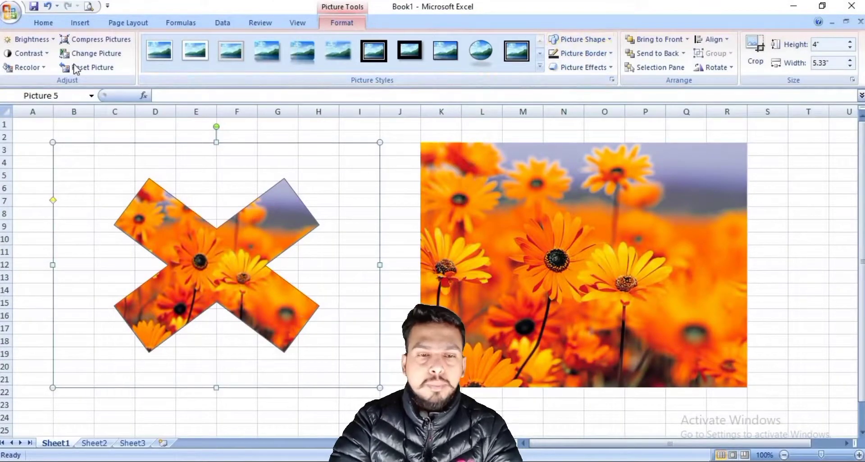
# - Reset the left photo to its original rectangle at 4-inch height
pyautogui.click(92, 68)
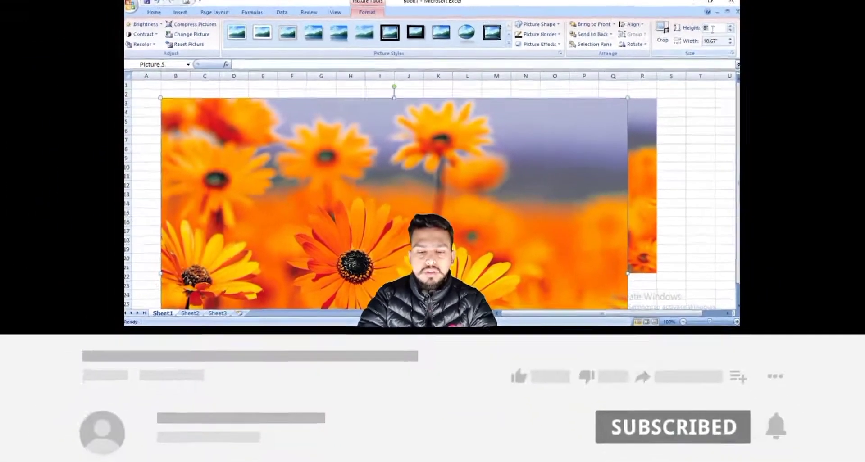
pyautogui.doubleClick(826, 45)
pyautogui.write('4')
pyautogui.press('Return')
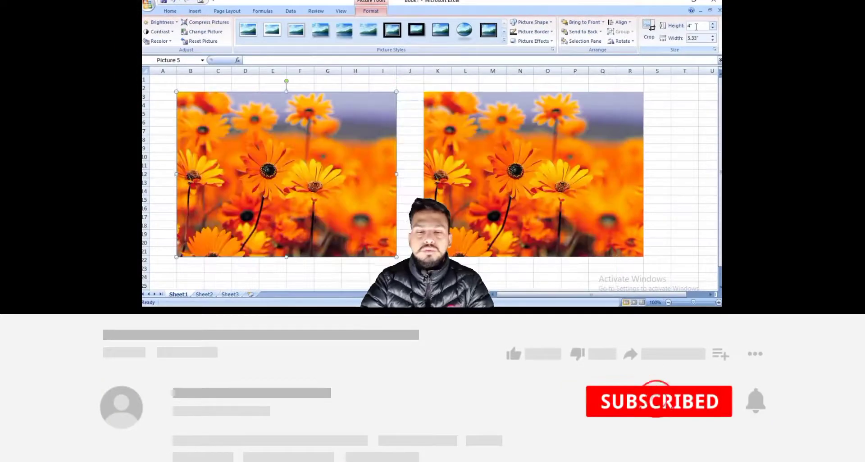
# - Give the left photo a black picture border and inspect it
pyautogui.click(552, 32)
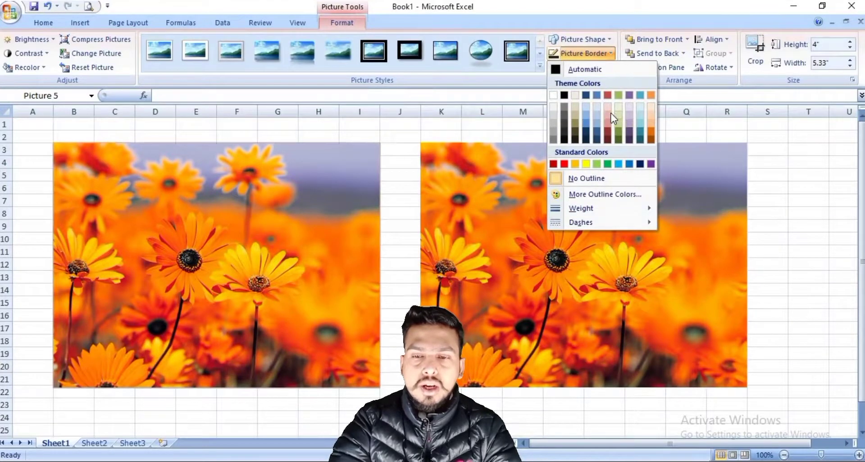
pyautogui.click(564, 95)
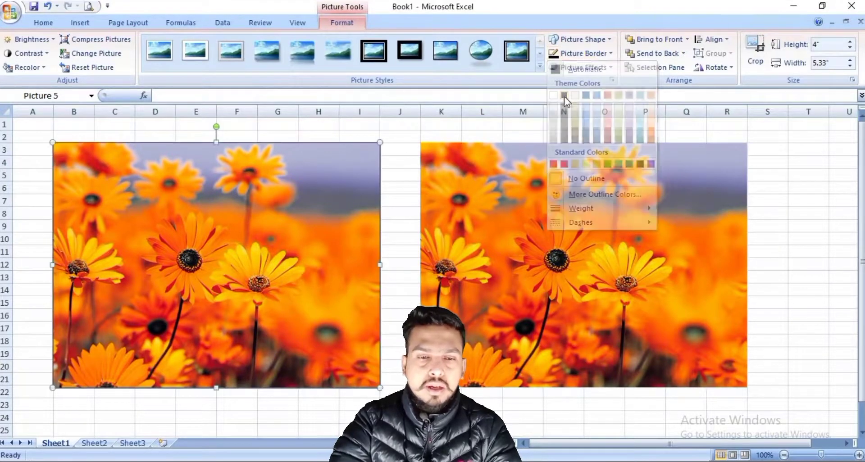
pyautogui.click(395, 192)
pyautogui.click(262, 336)
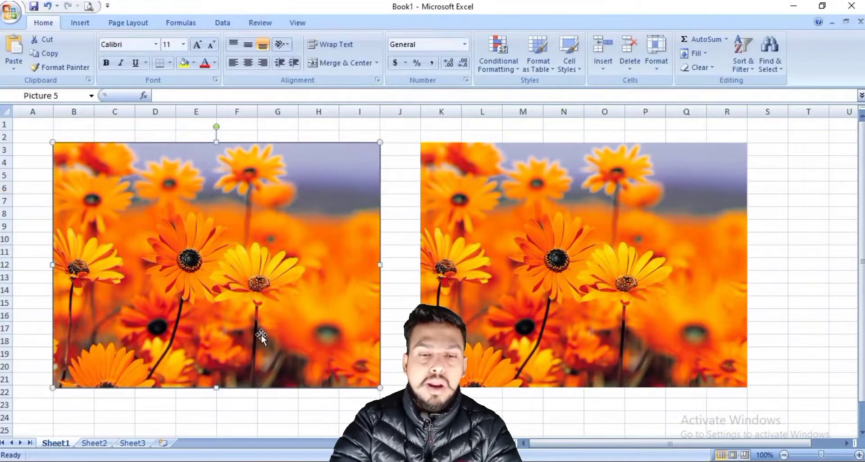
pyautogui.click(610, 41)
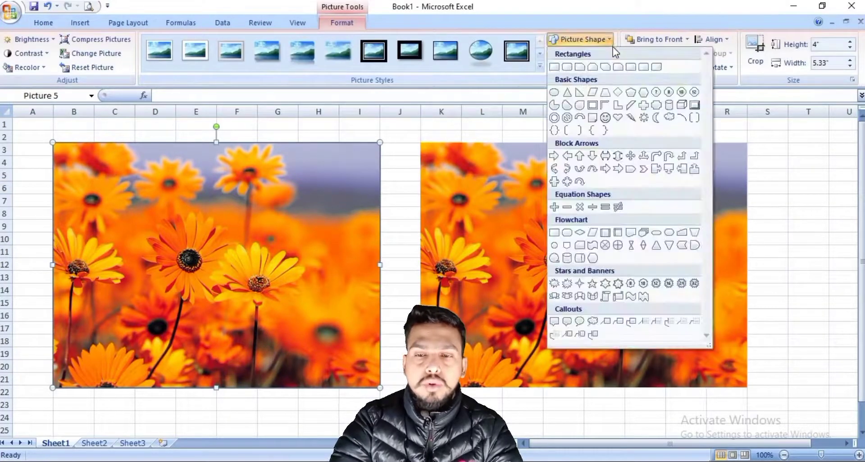
pyautogui.click(618, 59)
pyautogui.click(613, 52)
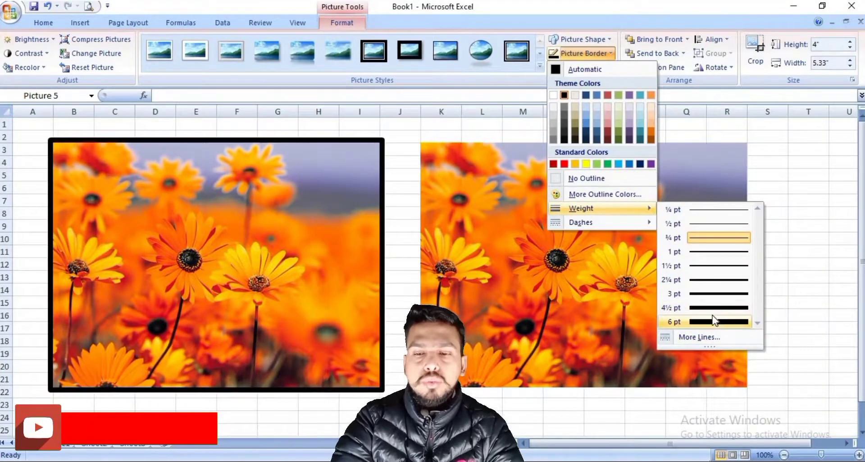
pyautogui.moveTo(581, 209)
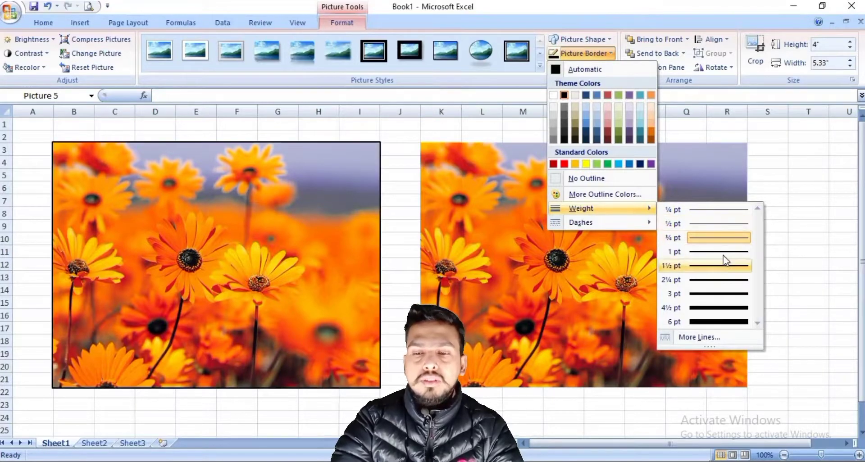
# - Set the left photo's border to 6 pt weight in an orange theme colour
pyautogui.click(713, 323)
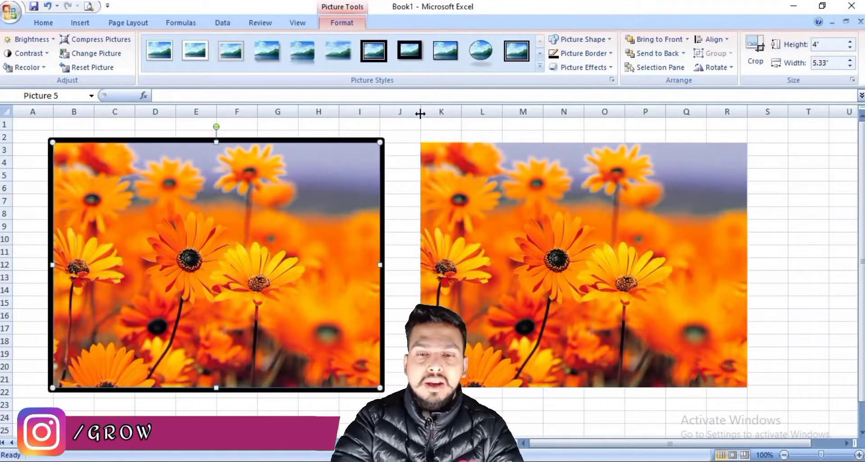
pyautogui.click(572, 53)
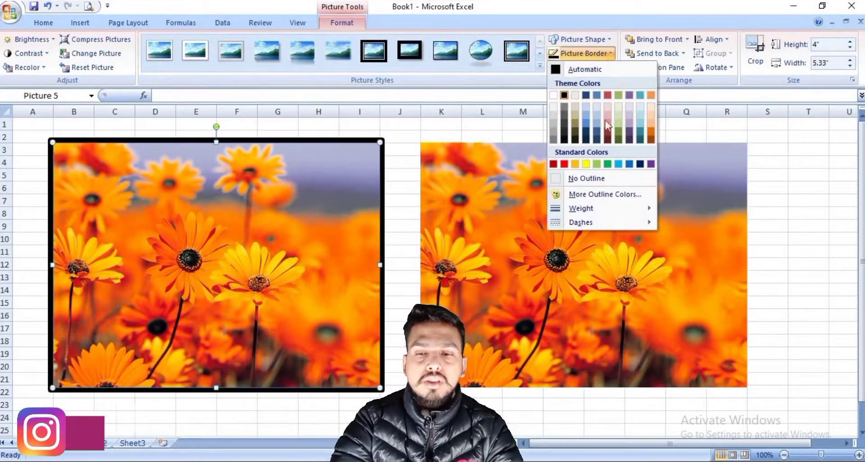
pyautogui.click(654, 130)
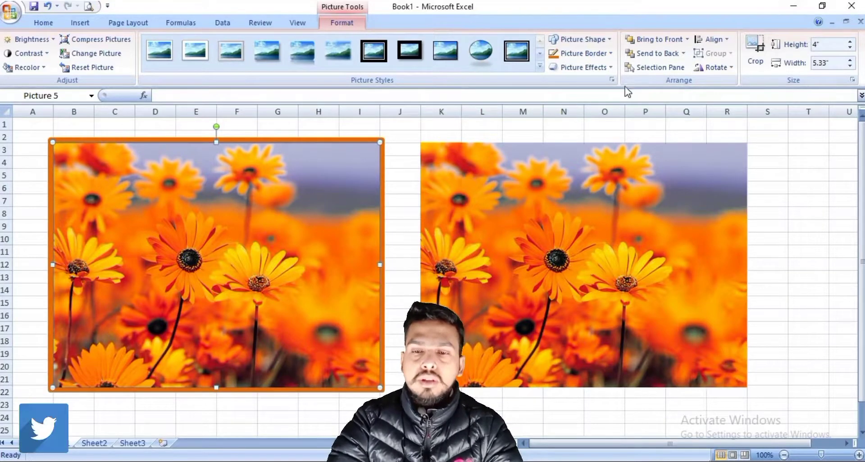
pyautogui.click(612, 54)
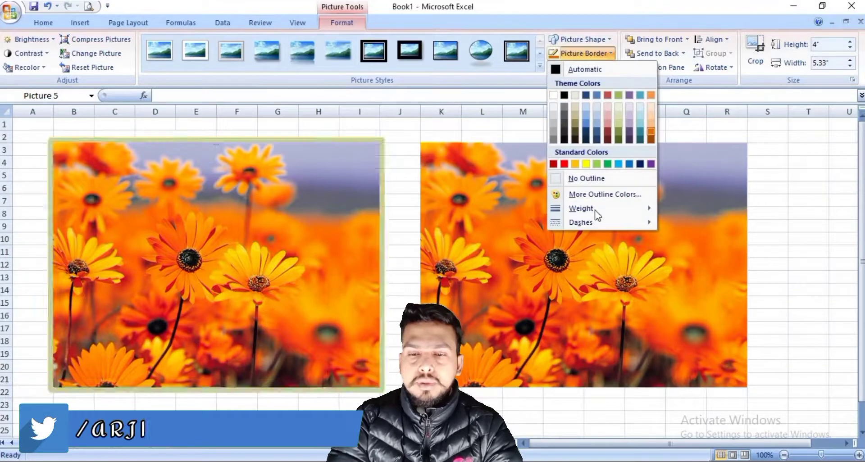
pyautogui.moveTo(581, 223)
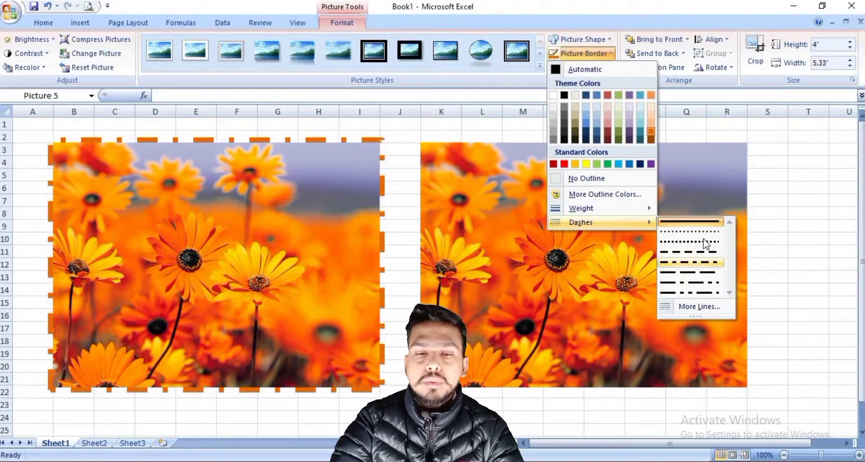
# - Change the outline's compound type from double line to a multi-line style
pyautogui.click(694, 308)
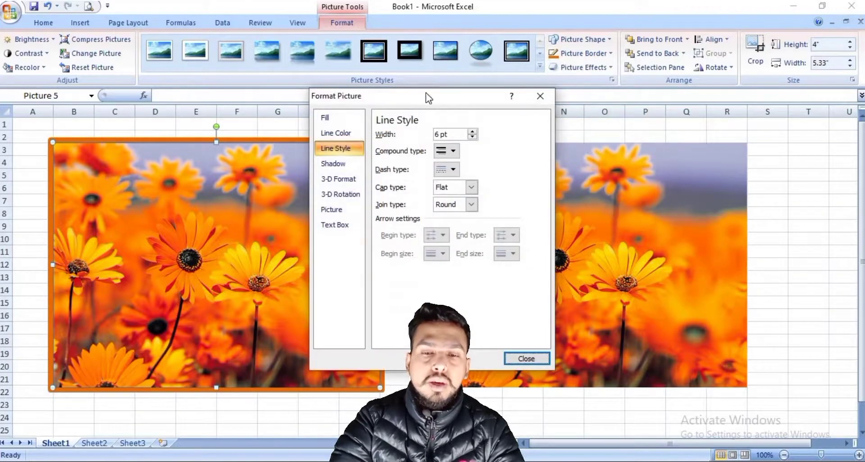
pyautogui.moveTo(426, 96); pyautogui.dragTo(518, 79)
pyautogui.click(545, 135)
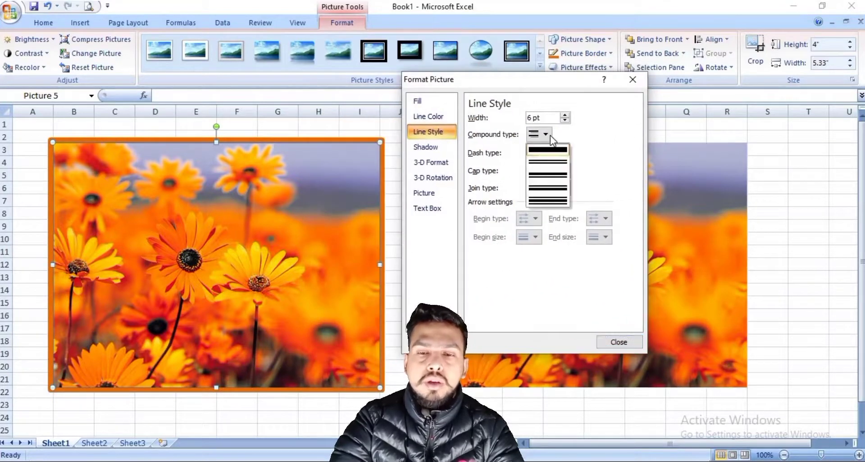
pyautogui.click(540, 191)
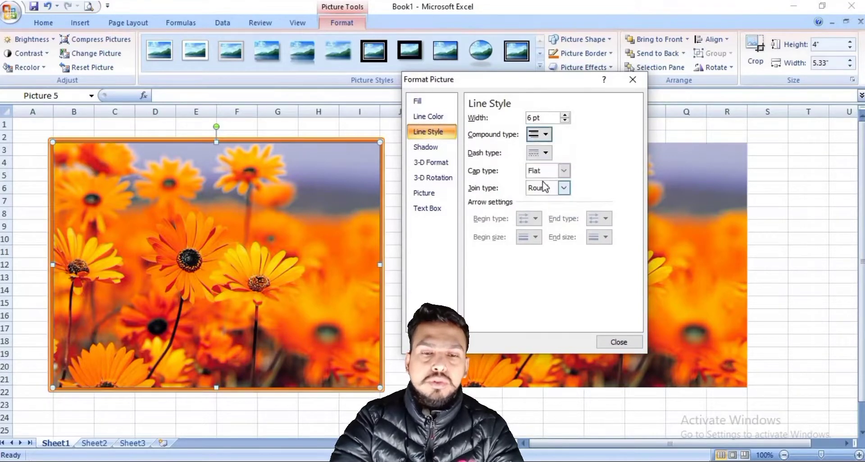
pyautogui.click(552, 137)
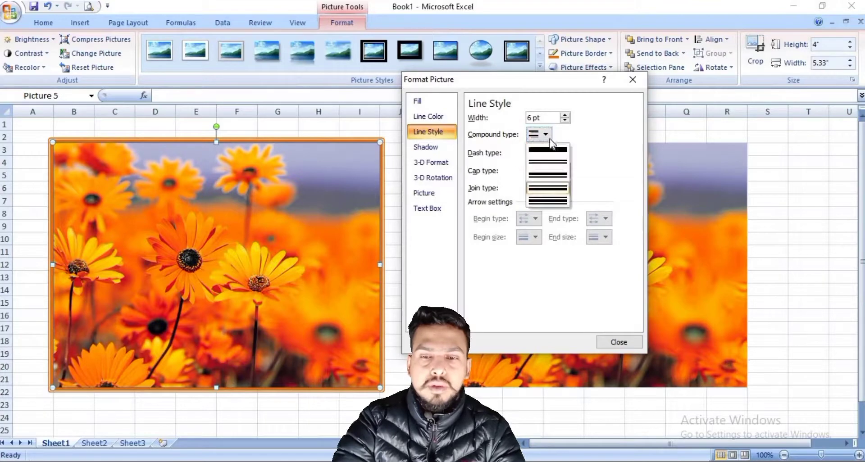
pyautogui.click(555, 205)
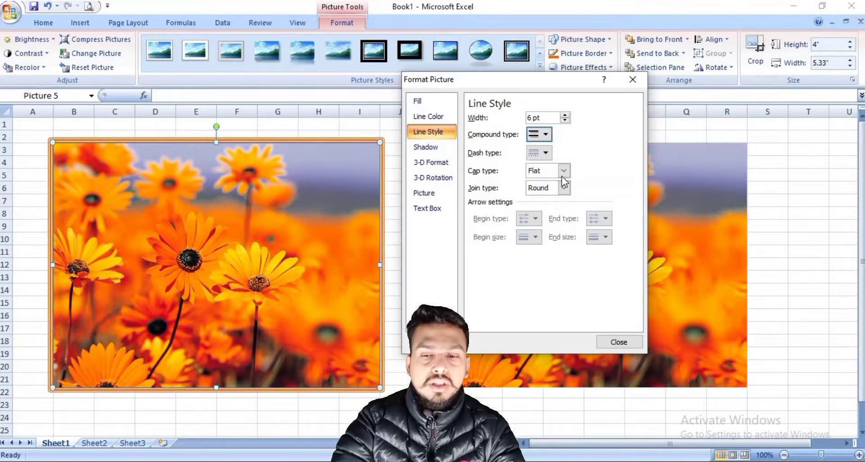
# - Give the photo a solid green fill and close the formatting settings
pyautogui.click(426, 147)
pyautogui.click(430, 115)
pyautogui.click(426, 103)
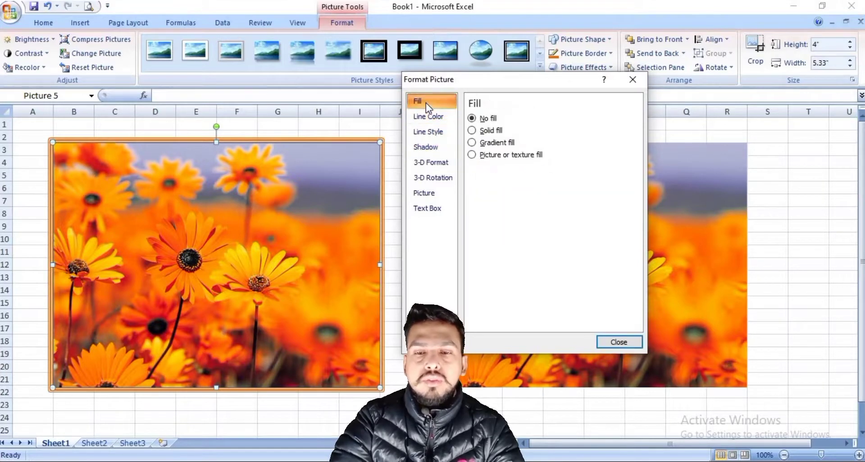
pyautogui.click(472, 130)
pyautogui.click(513, 170)
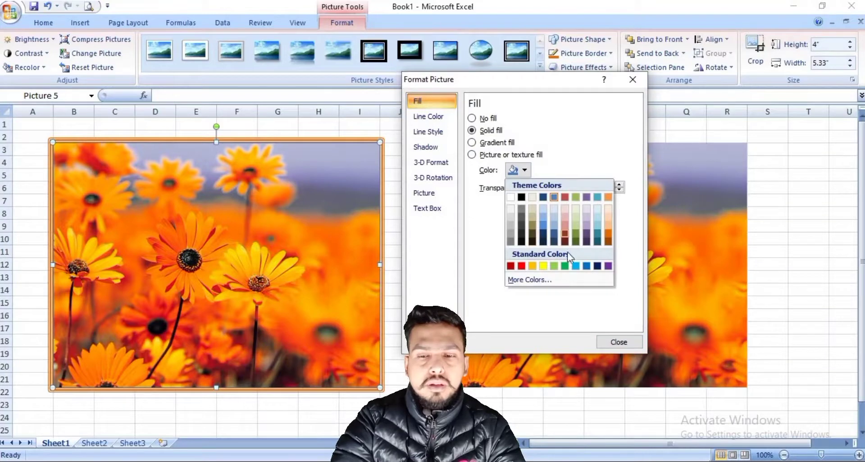
pyautogui.click(565, 265)
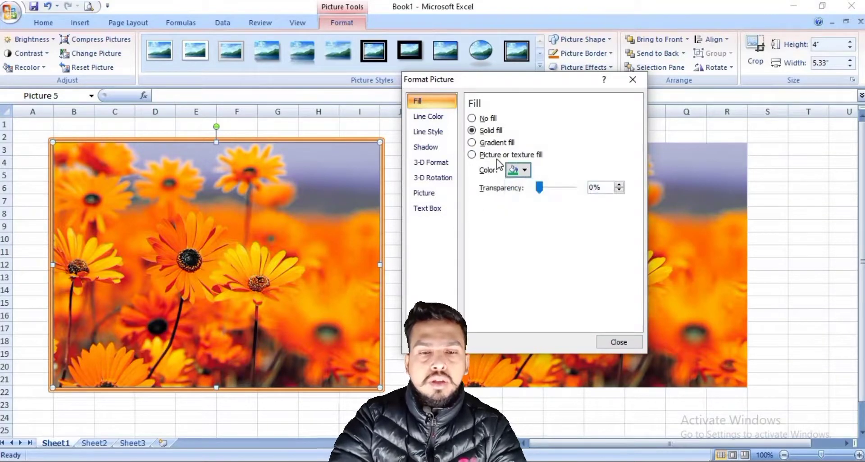
pyautogui.click(618, 343)
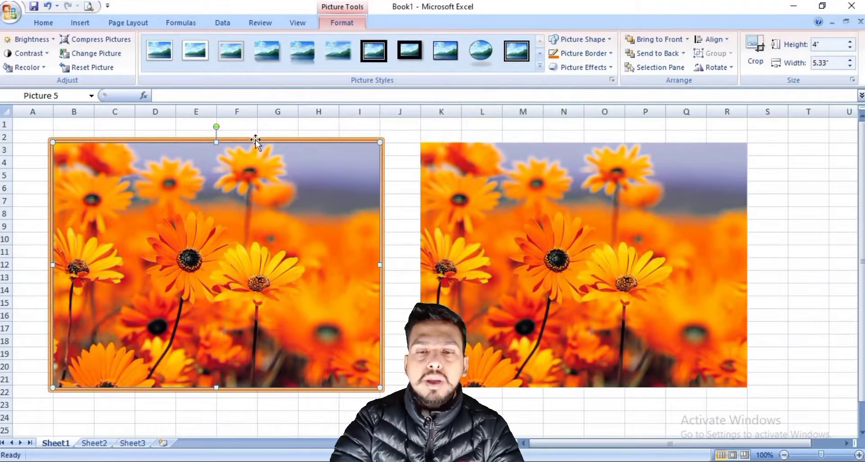
pyautogui.click(599, 54)
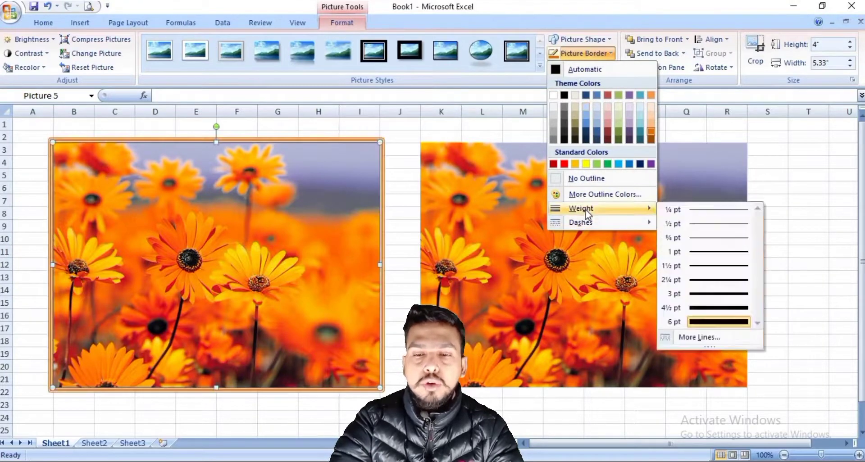
pyautogui.click(589, 197)
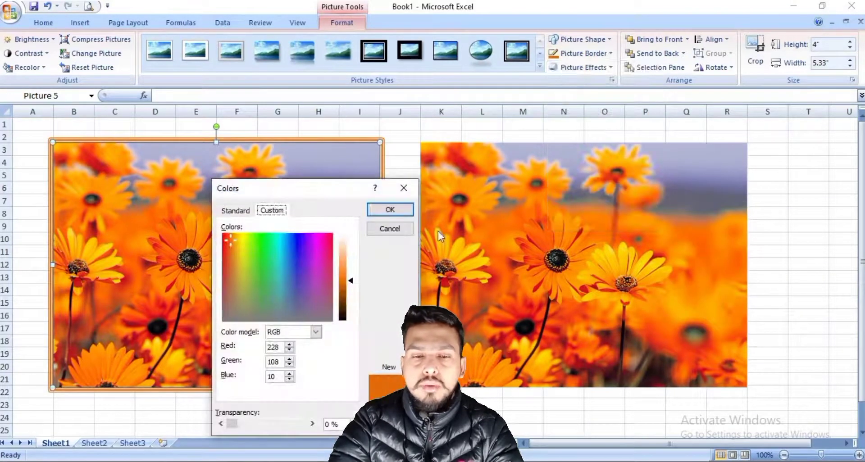
pyautogui.moveTo(302, 191); pyautogui.dragTo(383, 182)
pyautogui.click(377, 274)
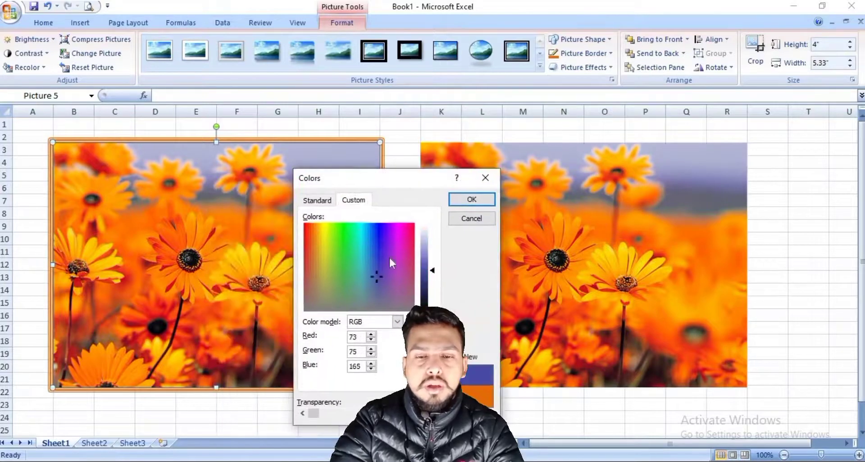
pyautogui.click(487, 199)
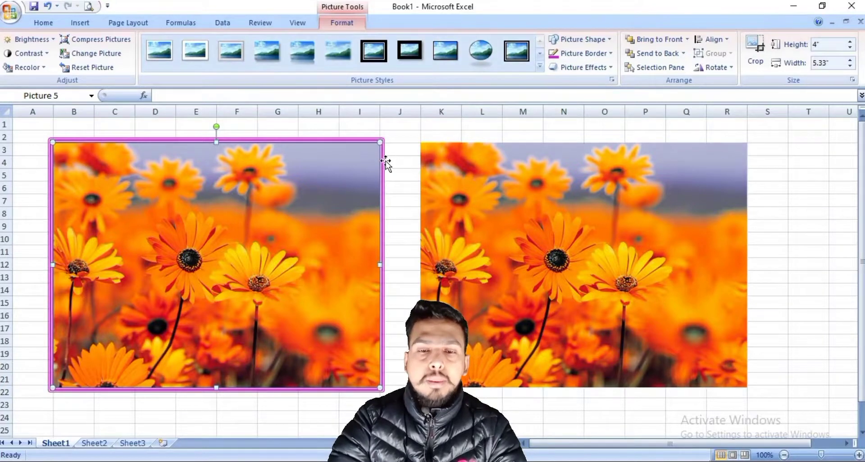
pyautogui.click(570, 56)
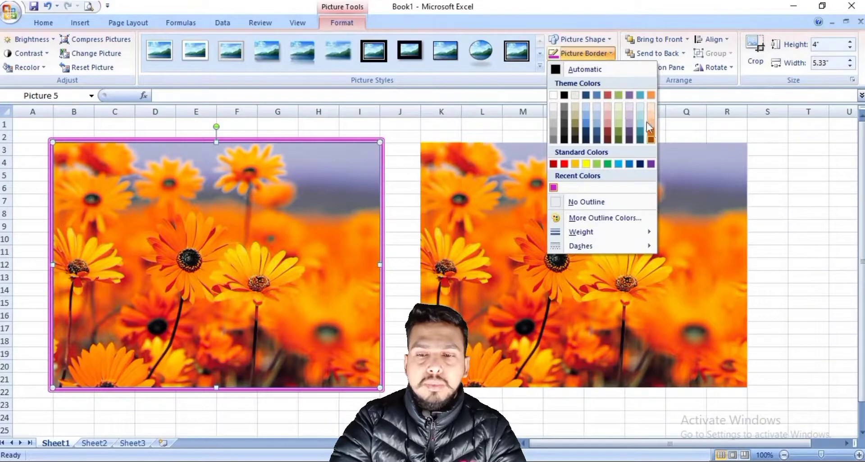
pyautogui.click(640, 164)
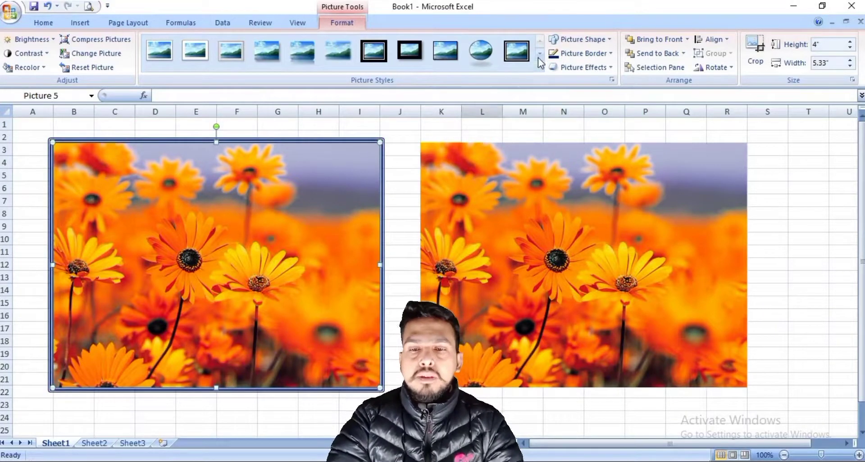
# - Apply an Outer offset shadow to the left photo and check it
pyautogui.click(610, 69)
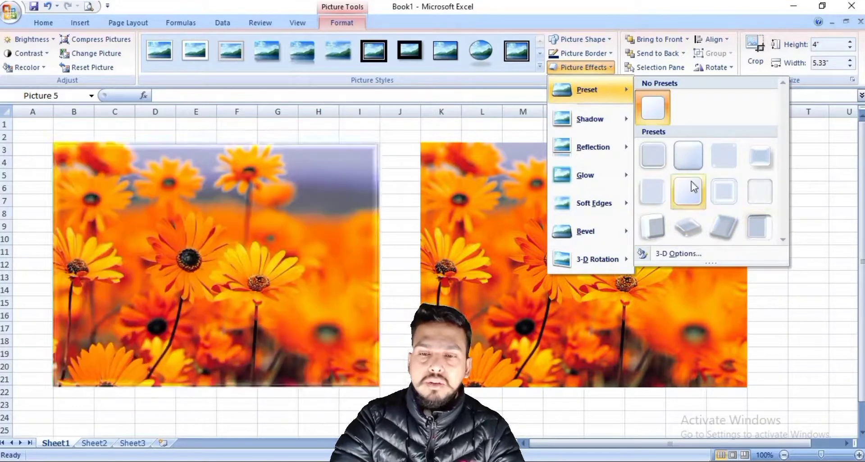
pyautogui.moveTo(590, 119)
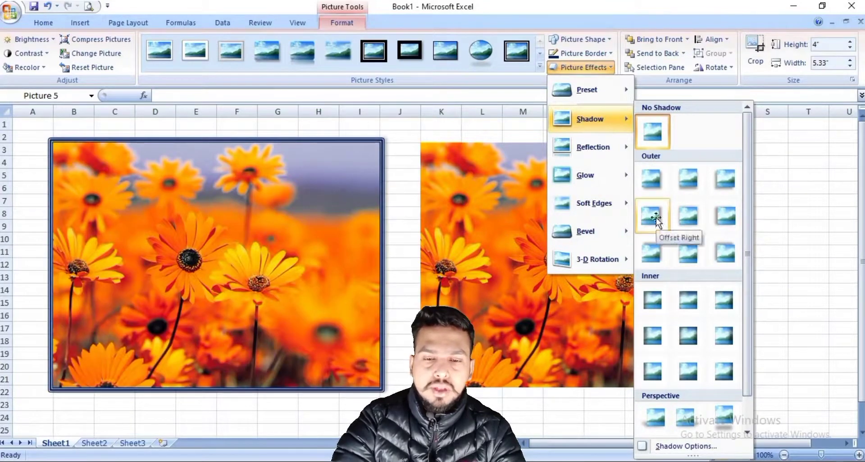
pyautogui.click(656, 218)
pyautogui.click(399, 189)
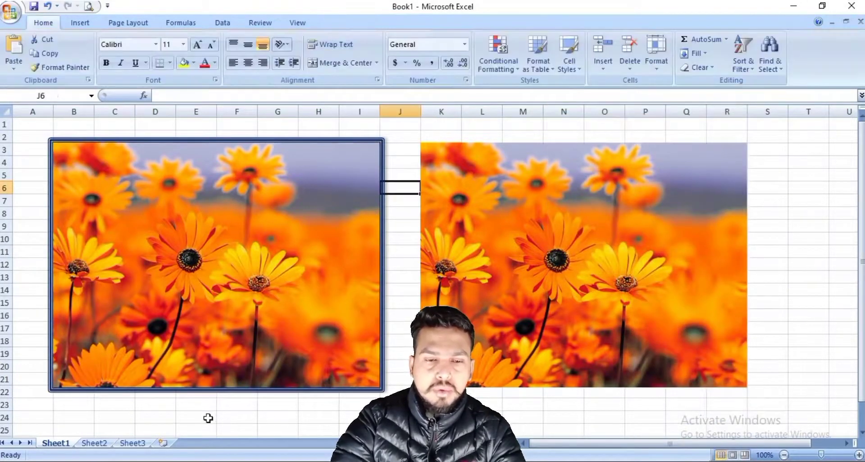
pyautogui.click(353, 225)
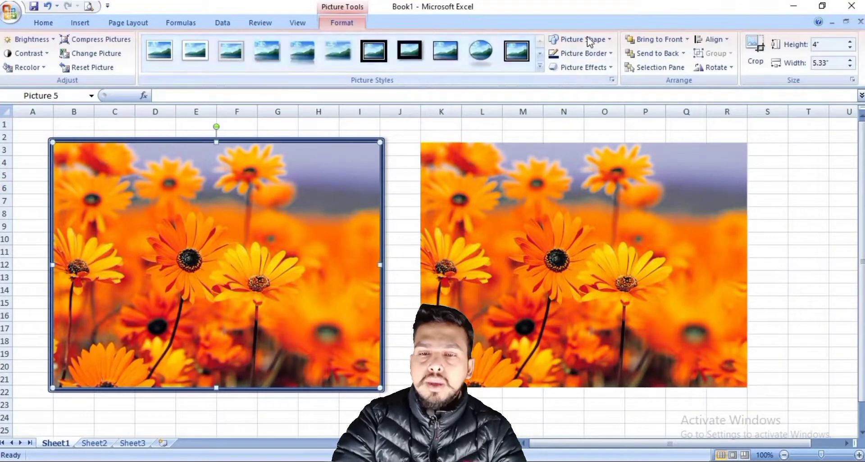
pyautogui.click(601, 68)
pyautogui.moveTo(589, 119)
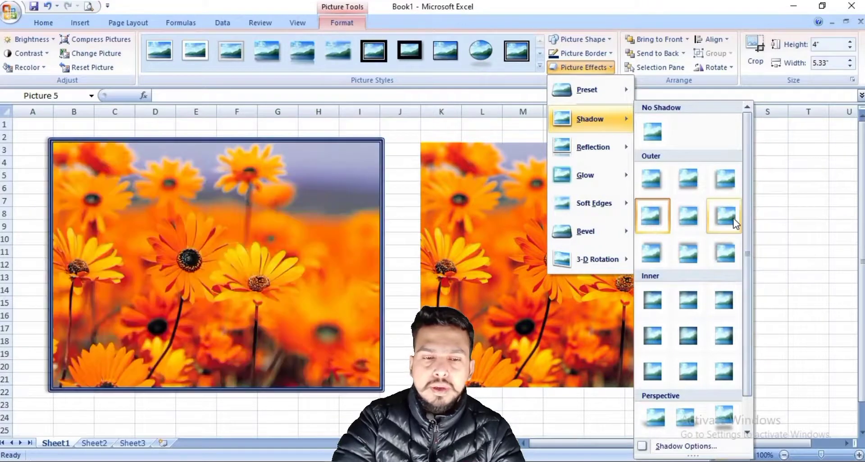
pyautogui.click(726, 216)
pyautogui.press('Escape')
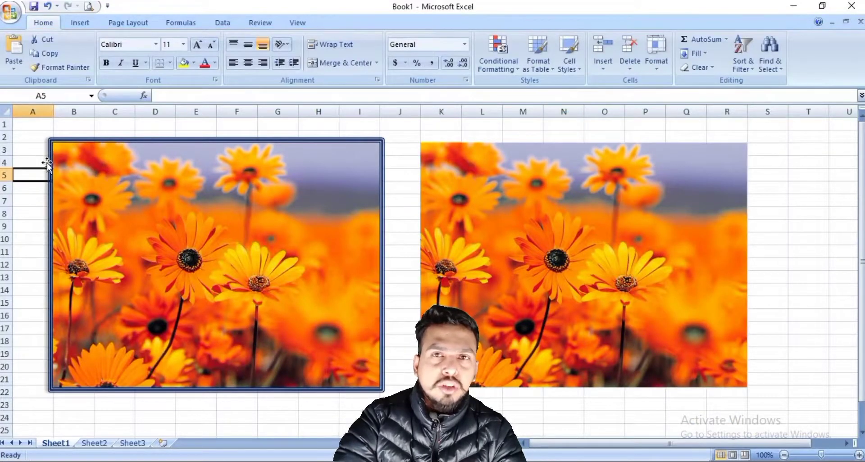
# - Nudge the left photo down and back into place, then reselect it
pyautogui.click(42, 146)
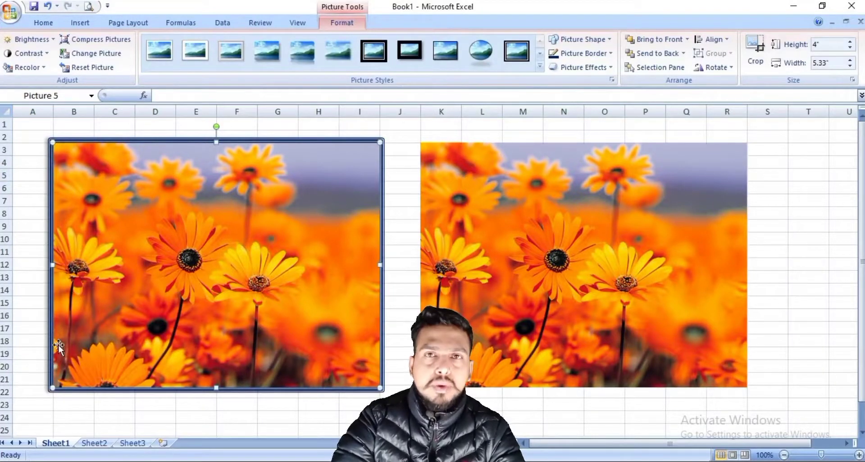
pyautogui.click(40, 187)
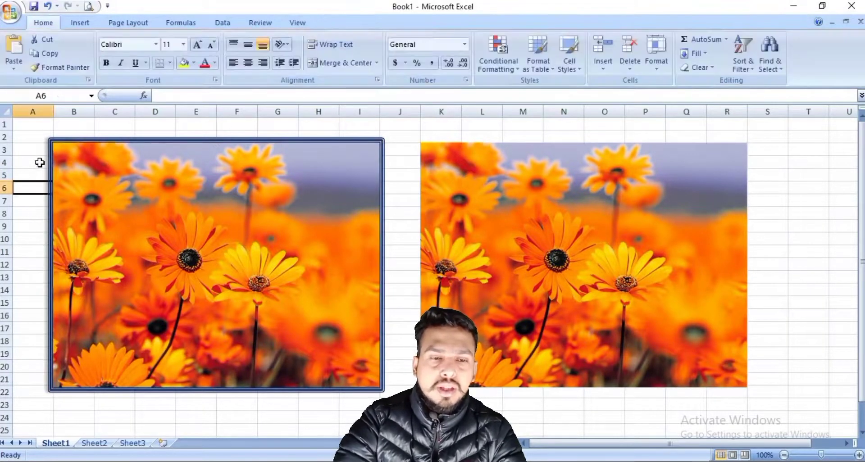
pyautogui.moveTo(53, 162)
pyautogui.mouseDown()
pyautogui.moveTo(53, 172)
pyautogui.moveTo(53, 148)
pyautogui.mouseUp()
pyautogui.moveTo(69, 193); pyautogui.dragTo(68, 205)
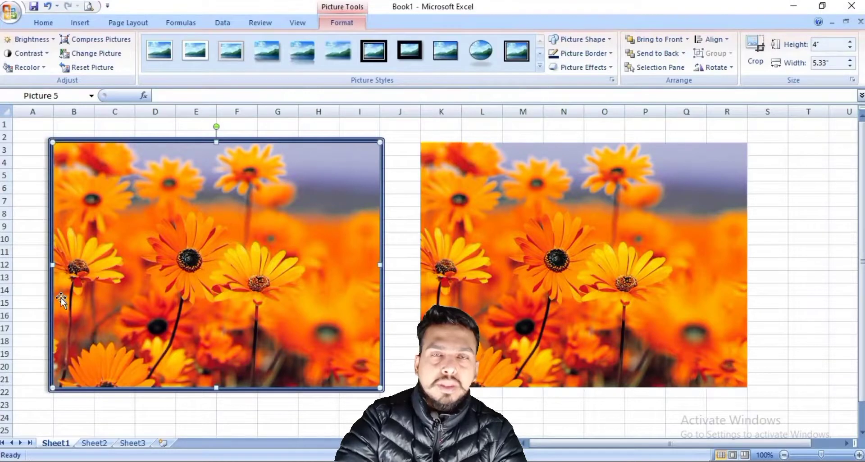
pyautogui.moveTo(73, 407); pyautogui.dragTo(246, 405)
pyautogui.click(280, 264)
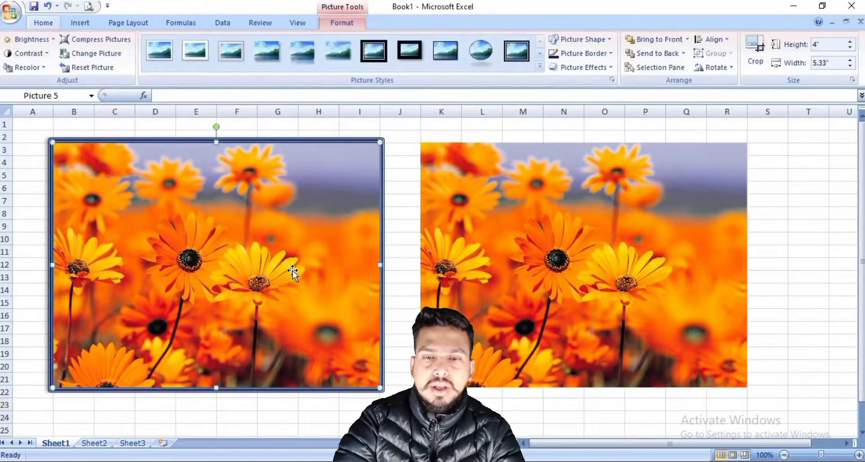
# - Add a Half Reflection, touching, beneath the left photo and scroll to inspect it
pyautogui.click(606, 67)
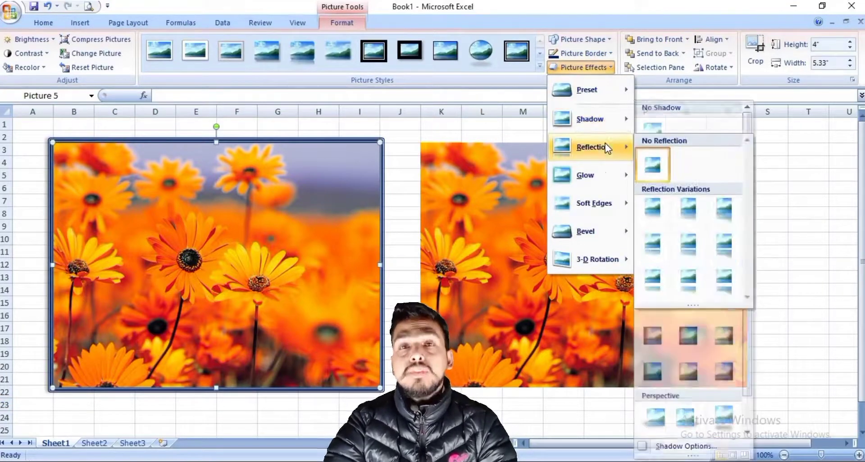
pyautogui.moveTo(592, 147)
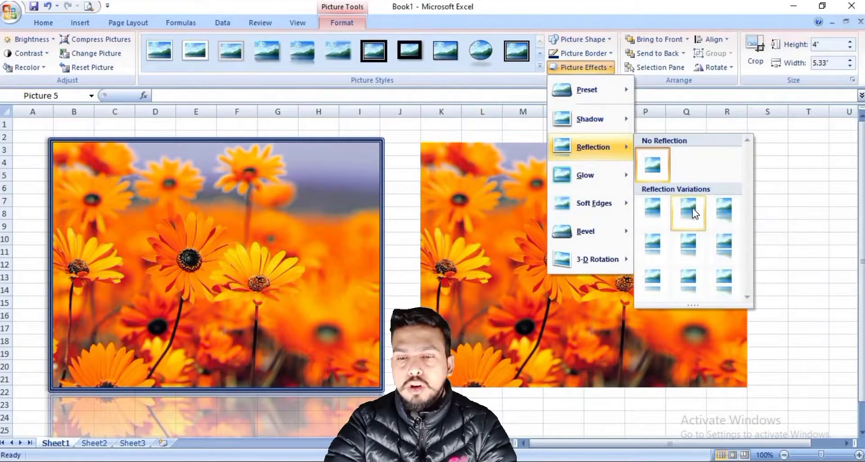
pyautogui.click(698, 213)
pyautogui.scroll(-2, 263, 387)
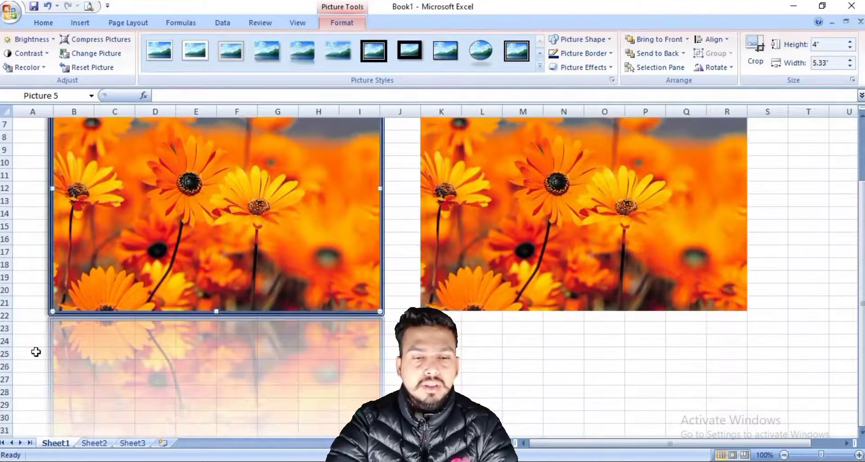
pyautogui.moveTo(29, 325)
pyautogui.mouseDown()
pyautogui.moveTo(335, 420)
pyautogui.moveTo(458, 435)
pyautogui.mouseUp()
pyautogui.scroll(6, 374, 270)
pyautogui.scroll(-1, 433, 271)
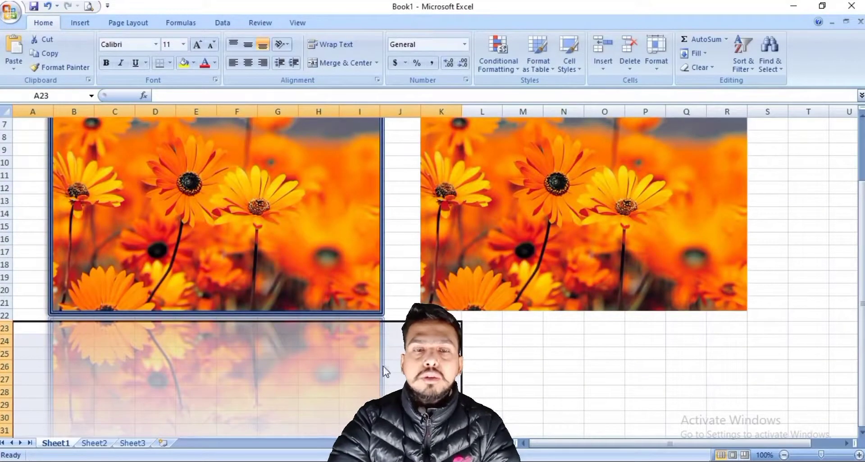
pyautogui.scroll(2, 348, 365)
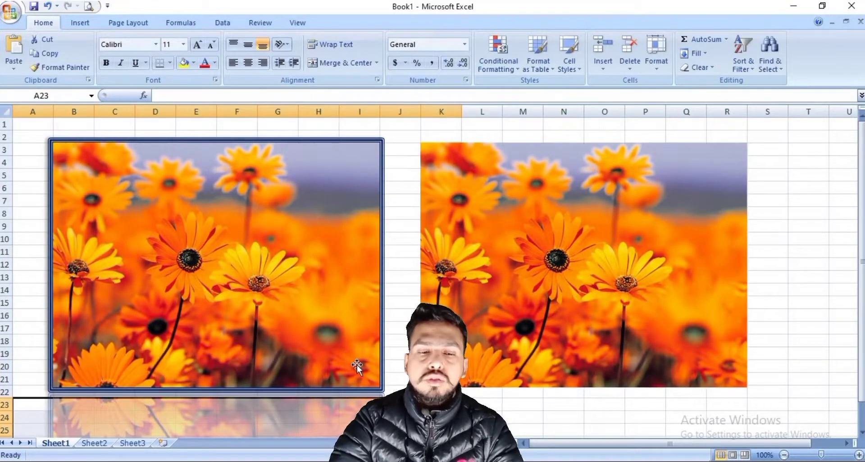
pyautogui.click(373, 336)
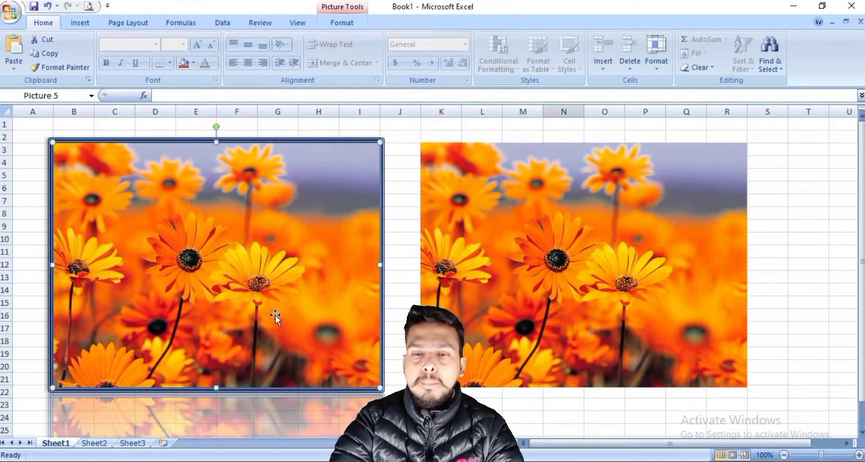
pyautogui.click(343, 21)
pyautogui.click(612, 69)
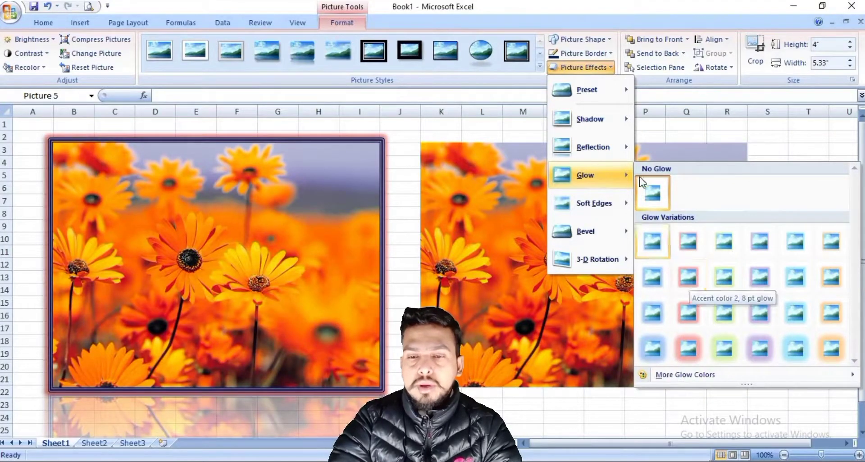
pyautogui.moveTo(589, 119)
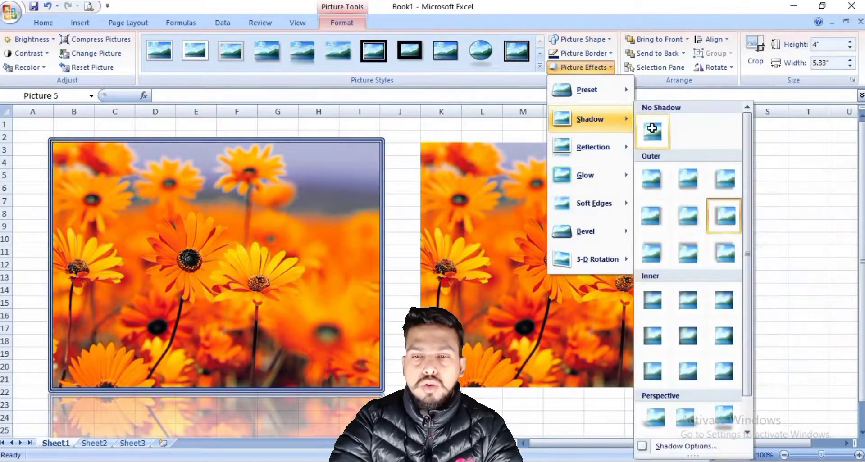
# - Apply a blue Glow variation around the left flower photo
pyautogui.click(658, 137)
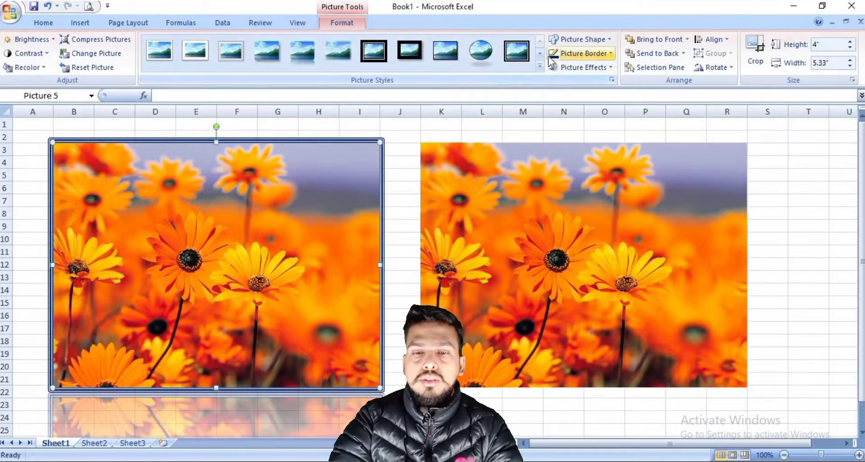
pyautogui.click(599, 68)
pyautogui.moveTo(586, 90)
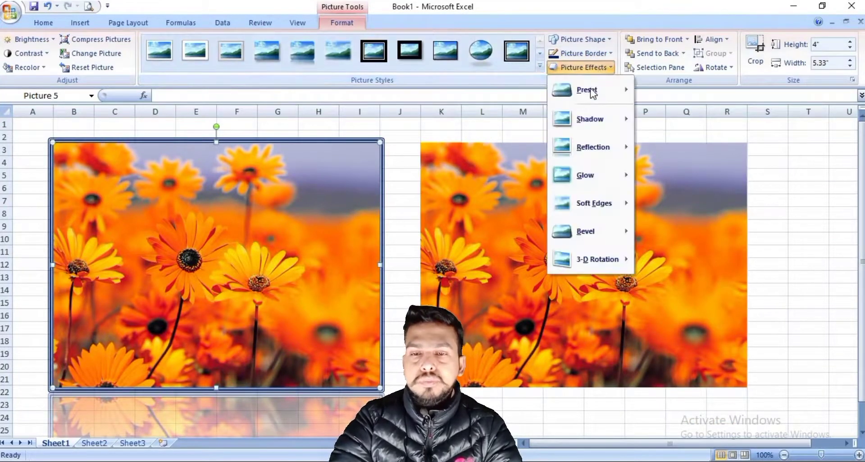
pyautogui.click(650, 98)
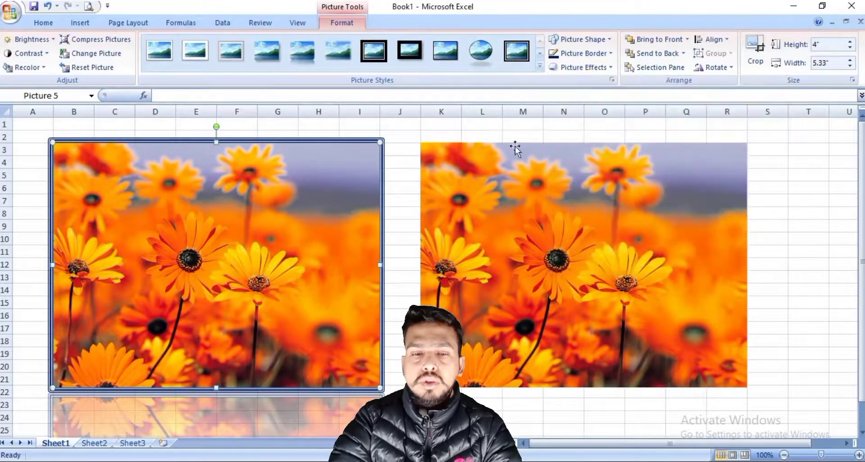
pyautogui.click(603, 54)
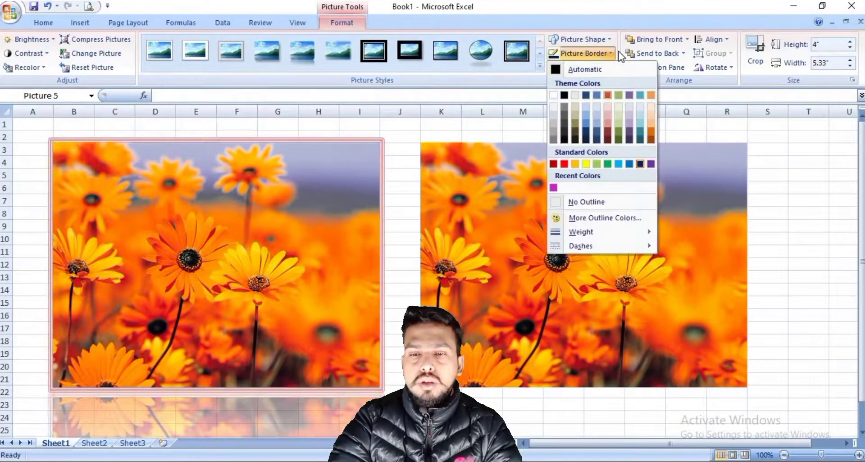
pyautogui.click(615, 20)
pyautogui.click(610, 69)
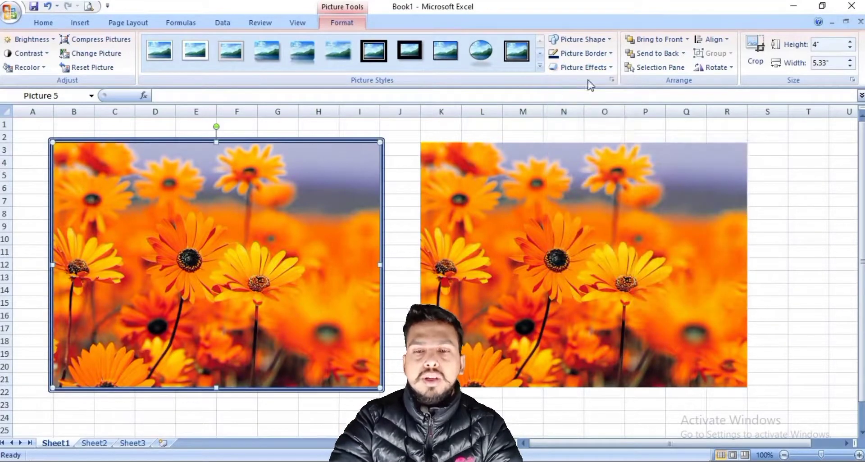
pyautogui.click(607, 69)
pyautogui.moveTo(586, 174)
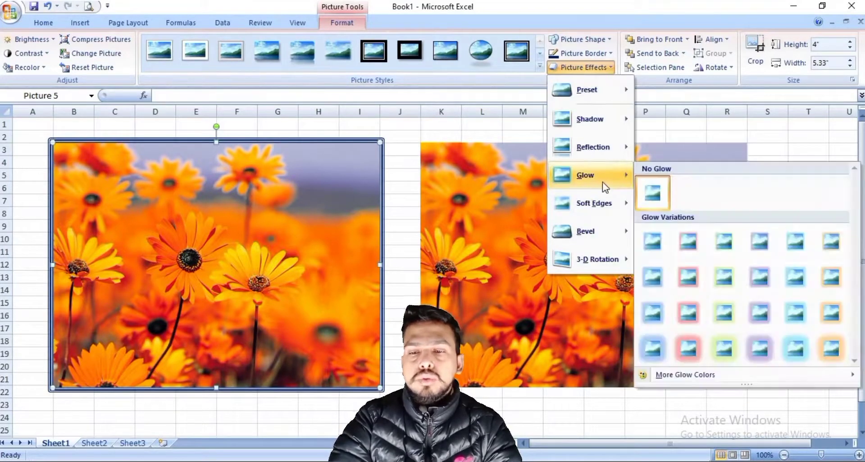
pyautogui.click(653, 312)
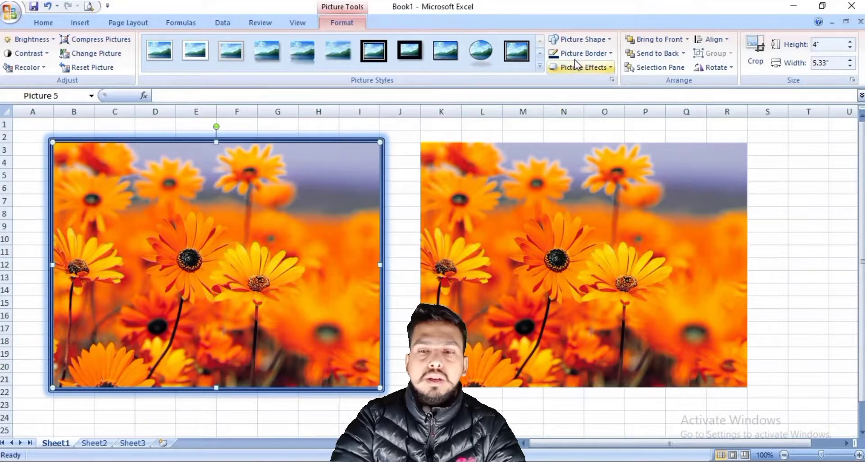
pyautogui.click(613, 68)
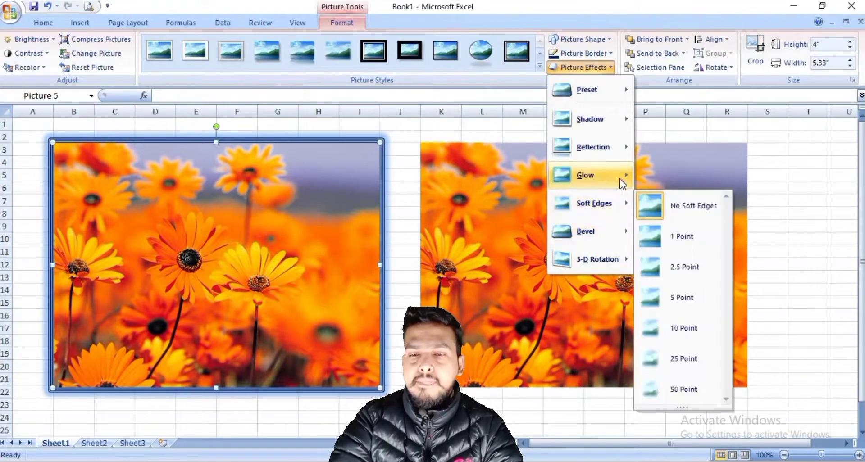
pyautogui.moveTo(593, 202)
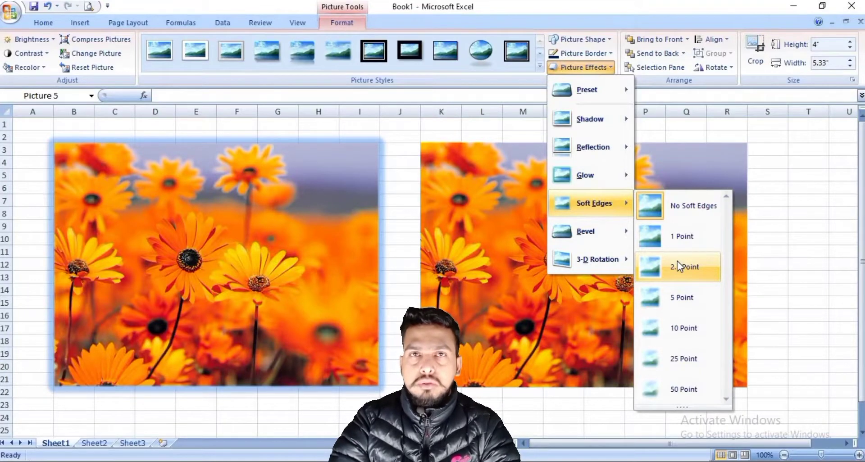
# - Apply 5 Point soft edges to the left flower photo and check the result
pyautogui.click(678, 297)
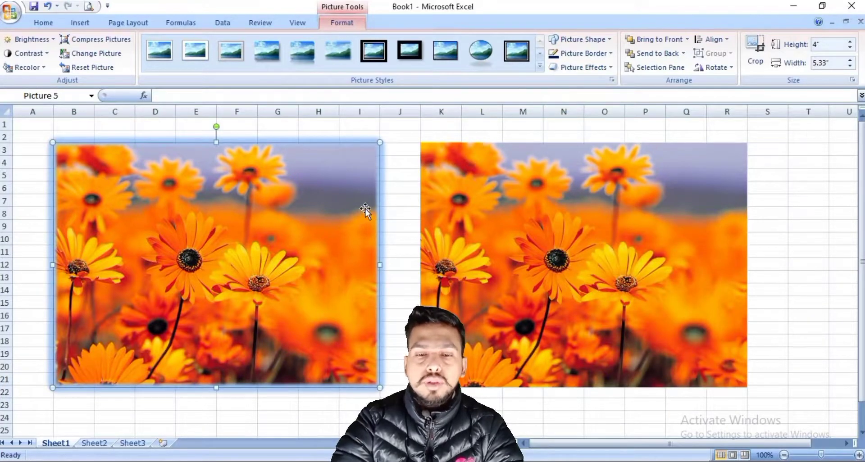
pyautogui.click(409, 158)
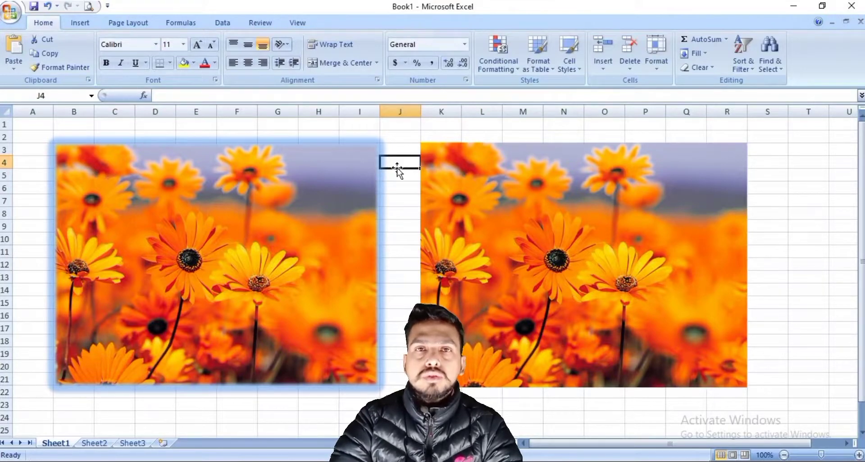
pyautogui.click(360, 163)
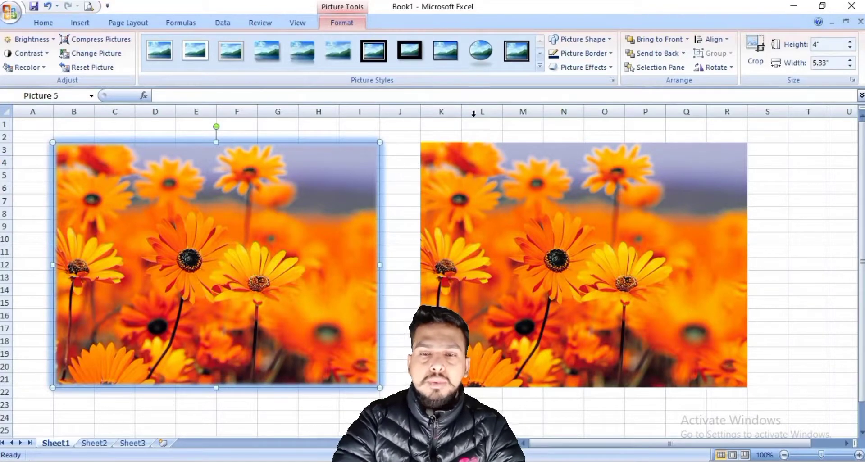
# - Look at the picture outline colours without changing them, then review the photo again
pyautogui.click(610, 53)
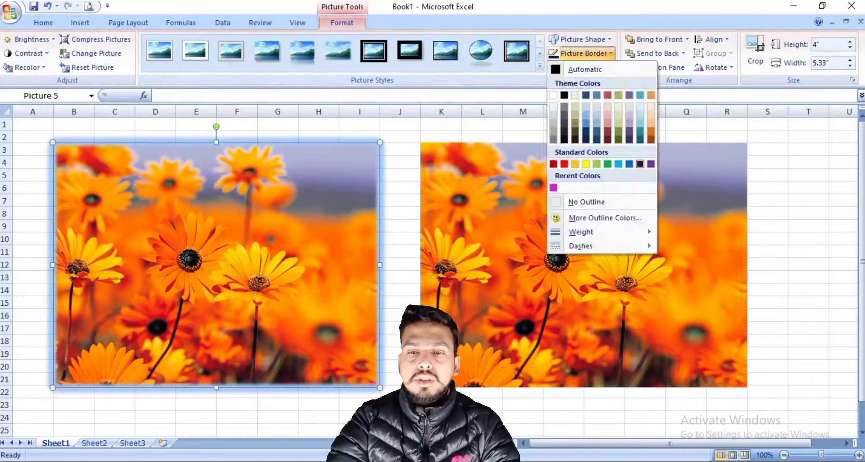
pyautogui.click(604, 8)
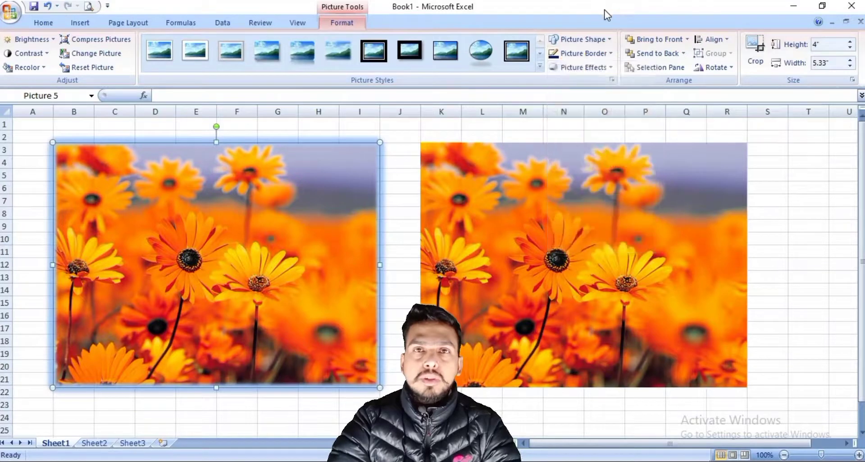
pyautogui.click(382, 171)
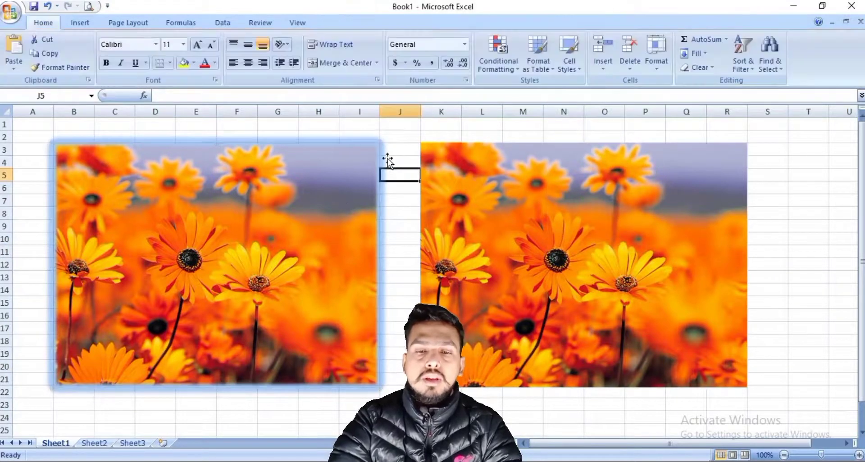
pyautogui.click(314, 194)
pyautogui.click(608, 66)
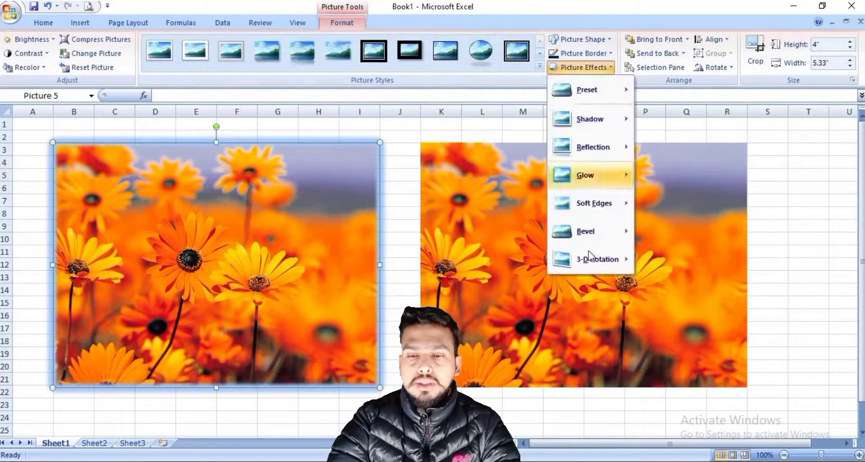
pyautogui.moveTo(585, 231)
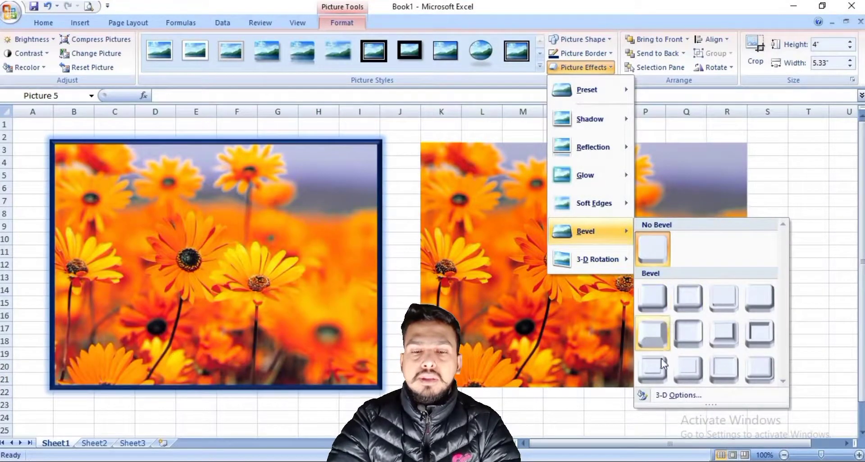
pyautogui.click(682, 370)
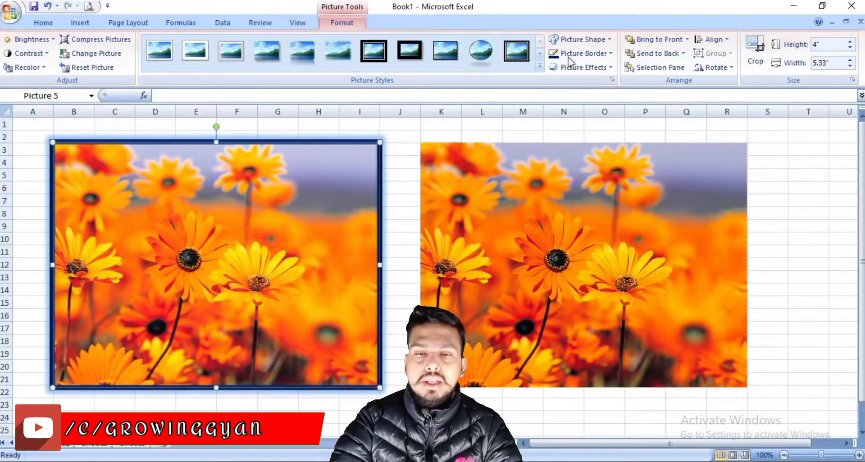
pyautogui.click(596, 71)
pyautogui.moveTo(597, 260)
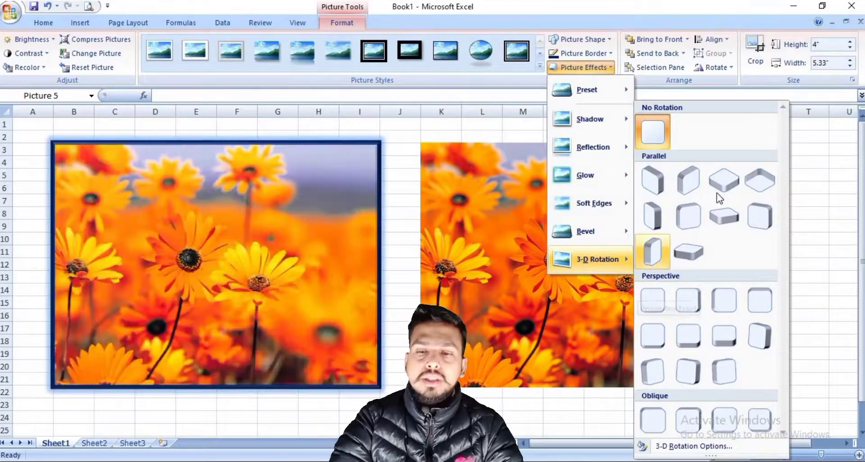
pyautogui.click(578, 68)
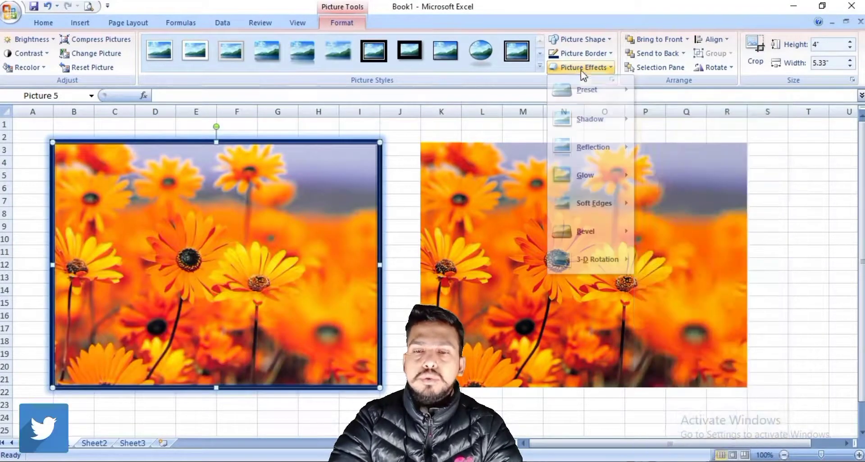
pyautogui.click(597, 71)
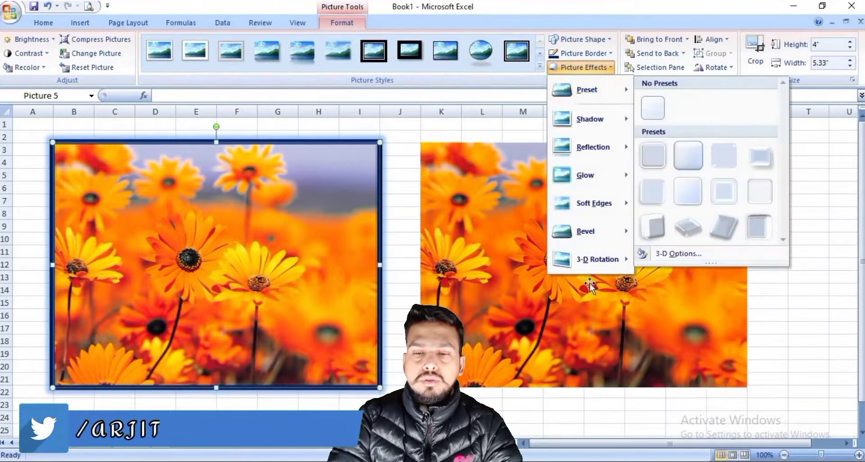
pyautogui.click(814, 165)
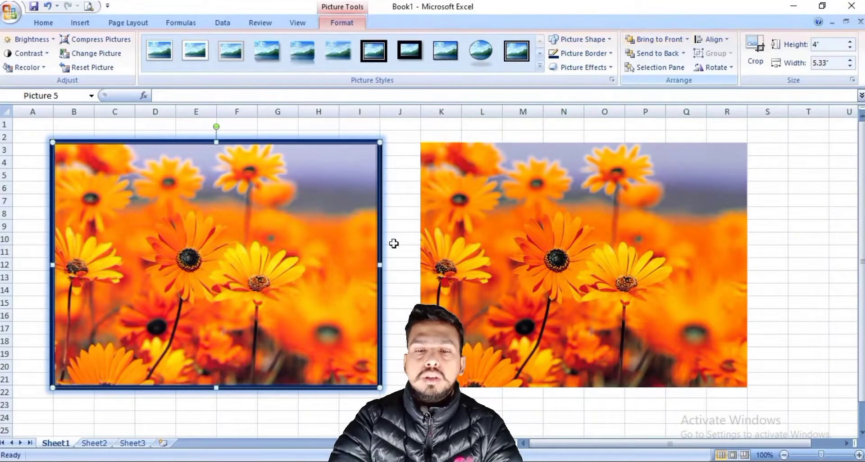
# - Enter 'AZXasx' in cell J7, then undo a trial move of the left photo over it
pyautogui.click(396, 204)
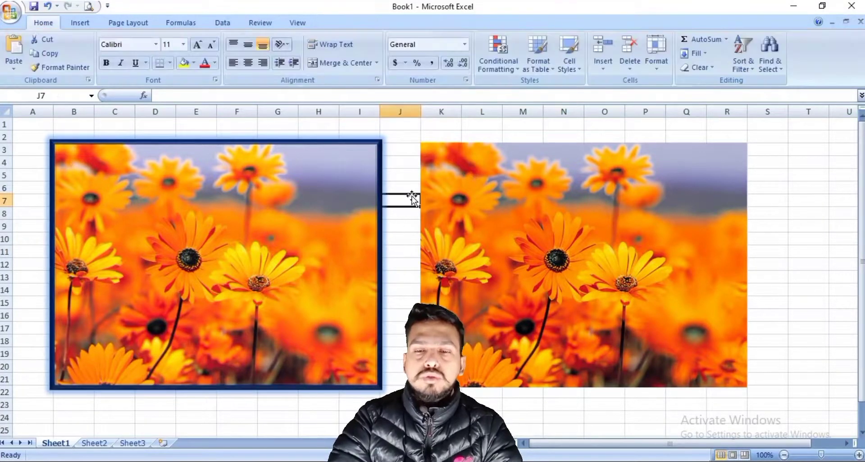
pyautogui.write('AZXasx')
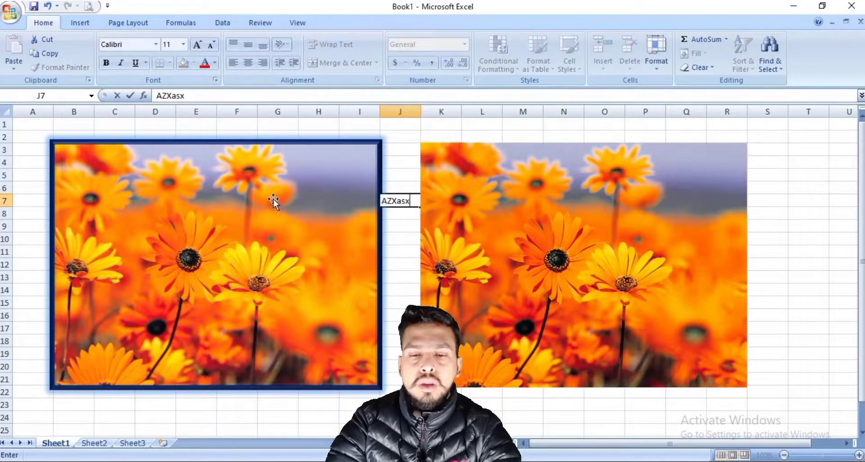
pyautogui.moveTo(274, 199); pyautogui.dragTo(316, 199)
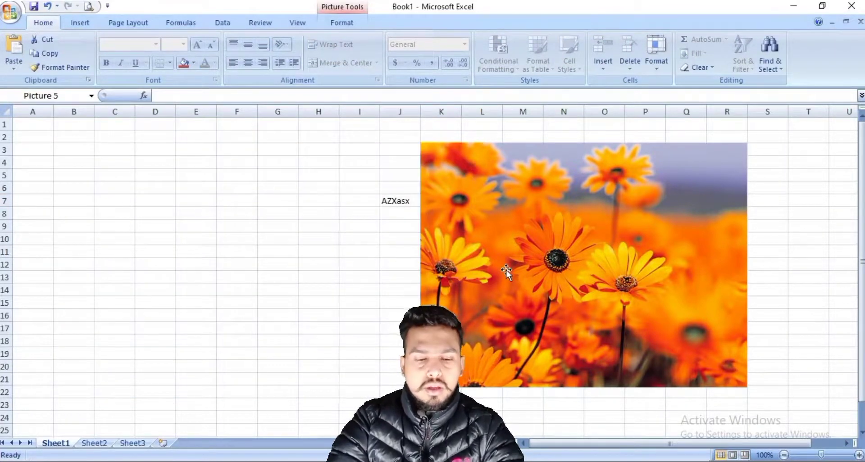
pyautogui.hotkey('ctrl', 'z')
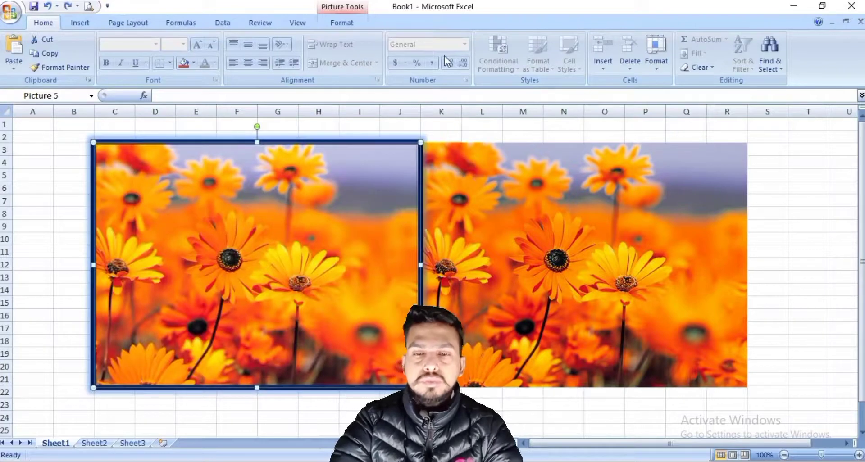
# - Send the left photo behind the other photo and drag it back to the left
pyautogui.click(341, 22)
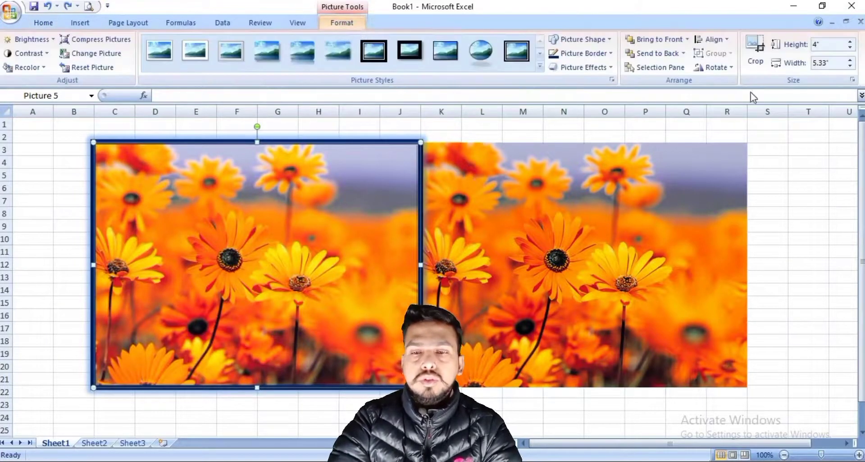
pyautogui.click(684, 53)
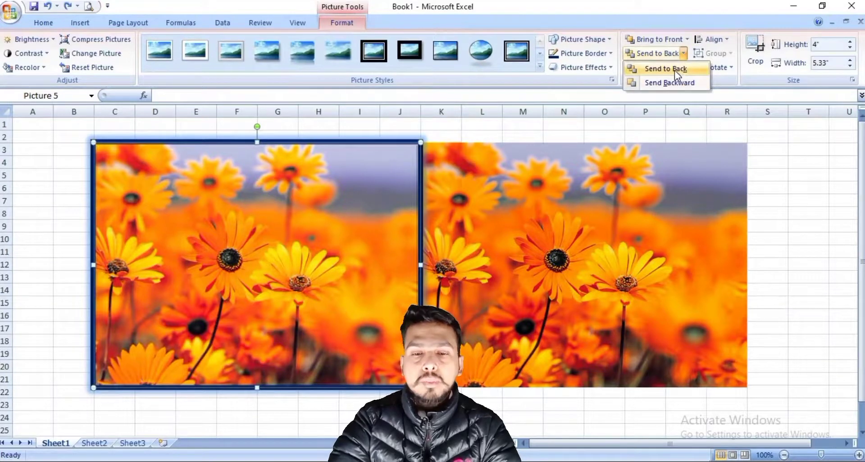
pyautogui.click(674, 70)
pyautogui.click(683, 54)
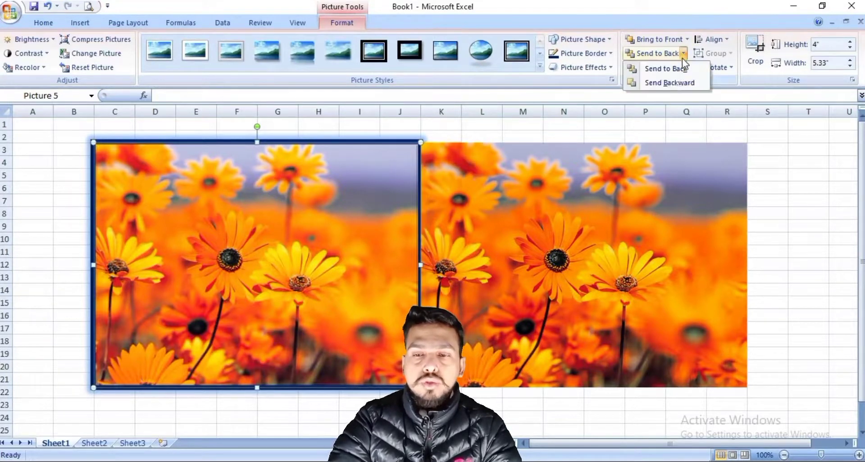
pyautogui.click(675, 84)
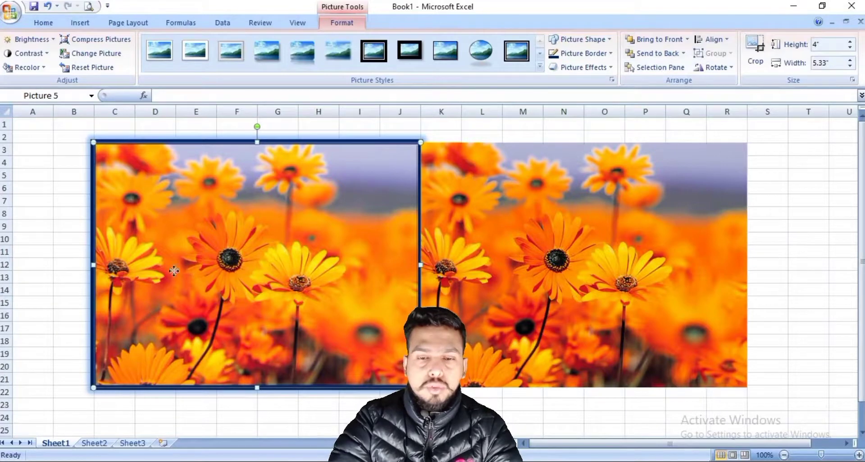
pyautogui.moveTo(174, 271); pyautogui.dragTo(134, 271)
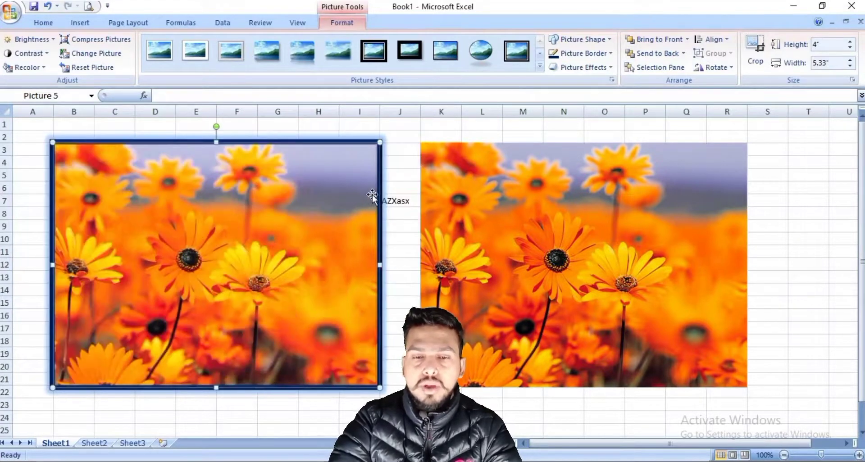
# - Move the left photo right and down so it overlaps the right photo
pyautogui.click(389, 201)
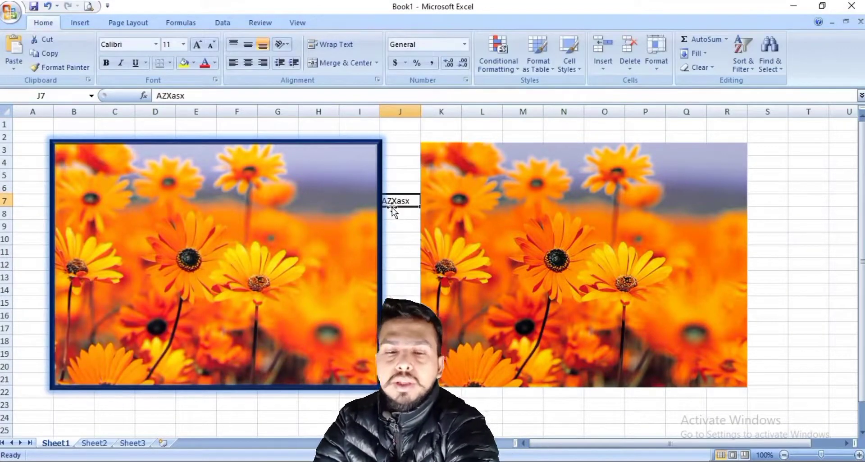
pyautogui.moveTo(356, 218); pyautogui.dragTo(436, 225)
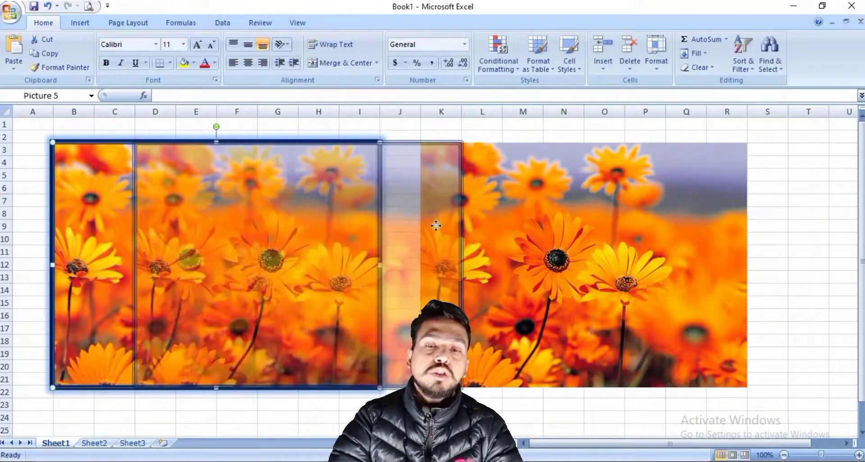
pyautogui.moveTo(293, 284)
pyautogui.mouseDown()
pyautogui.moveTo(313, 293)
pyautogui.moveTo(293, 320)
pyautogui.mouseUp()
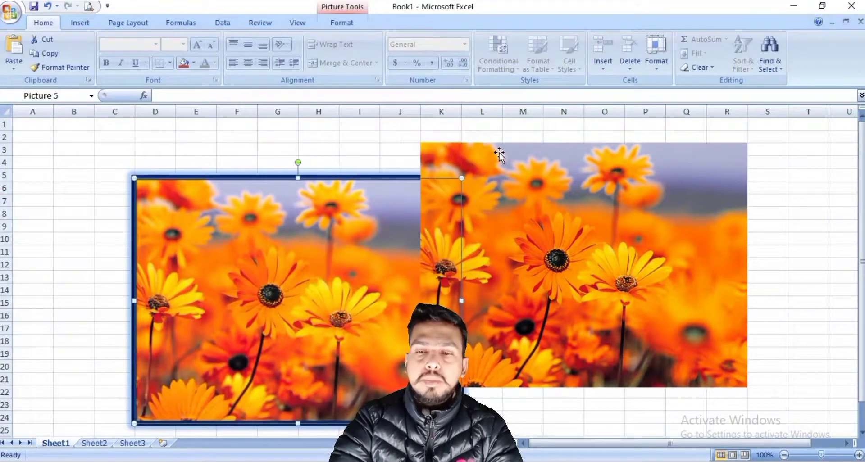
# - Layer the left photo behind the right one and shift it up and left
pyautogui.click(341, 23)
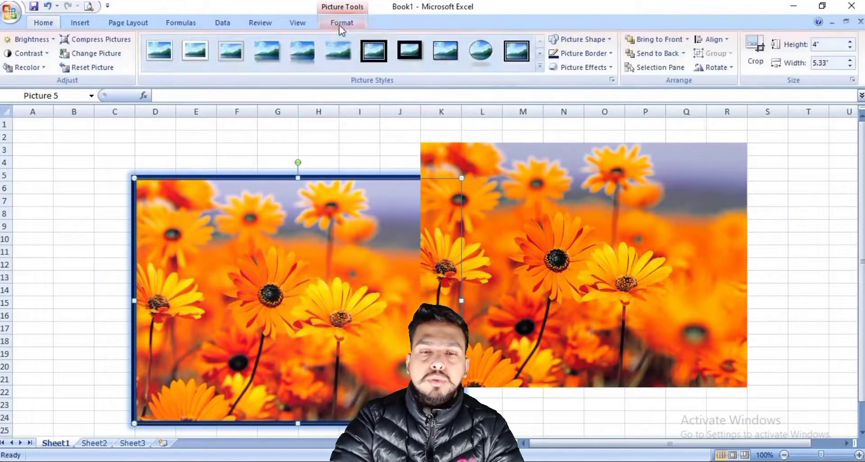
pyautogui.click(662, 53)
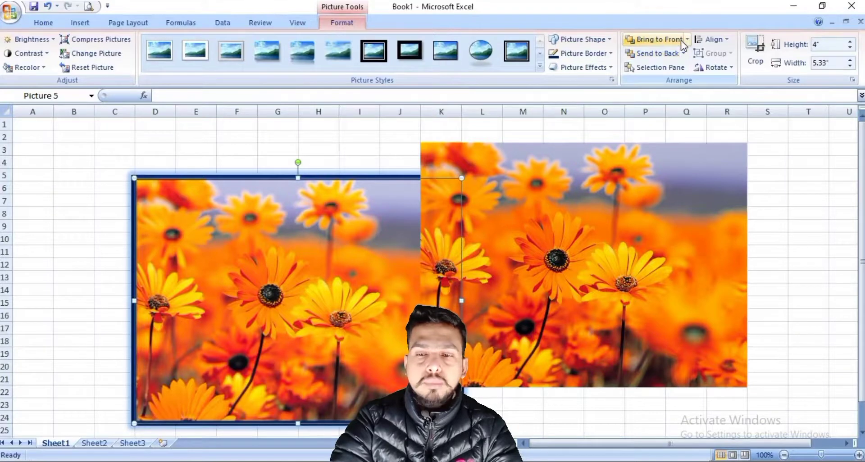
pyautogui.click(680, 40)
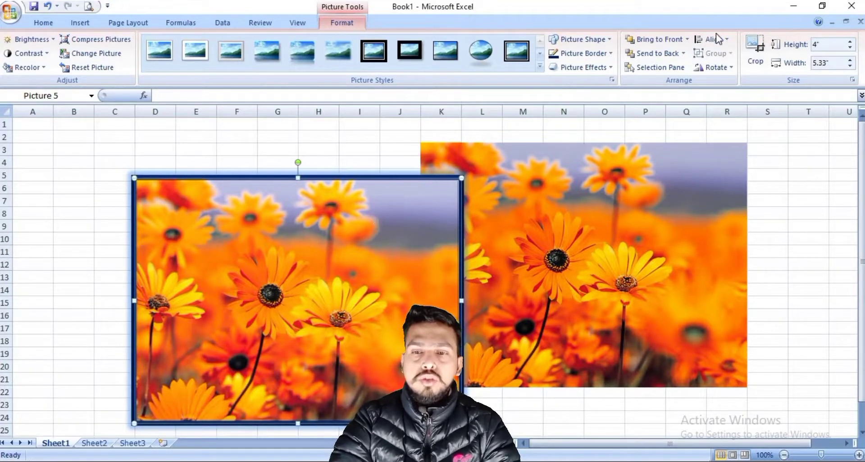
pyautogui.click(684, 54)
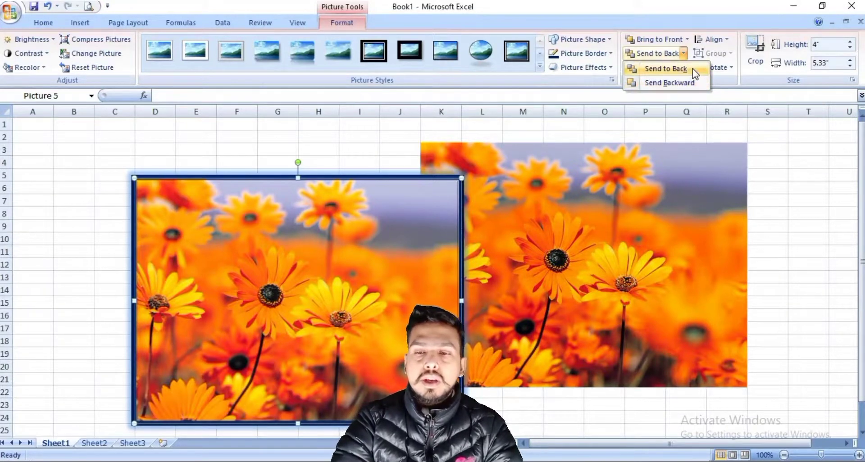
pyautogui.click(693, 71)
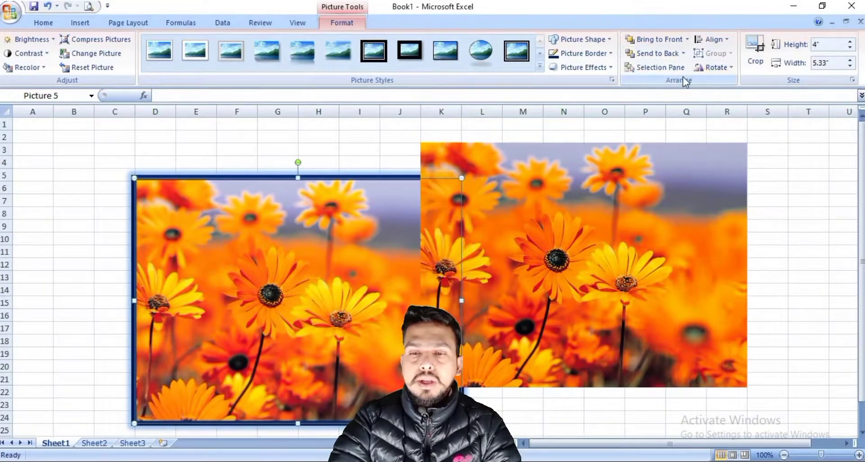
pyautogui.moveTo(278, 262); pyautogui.dragTo(237, 226)
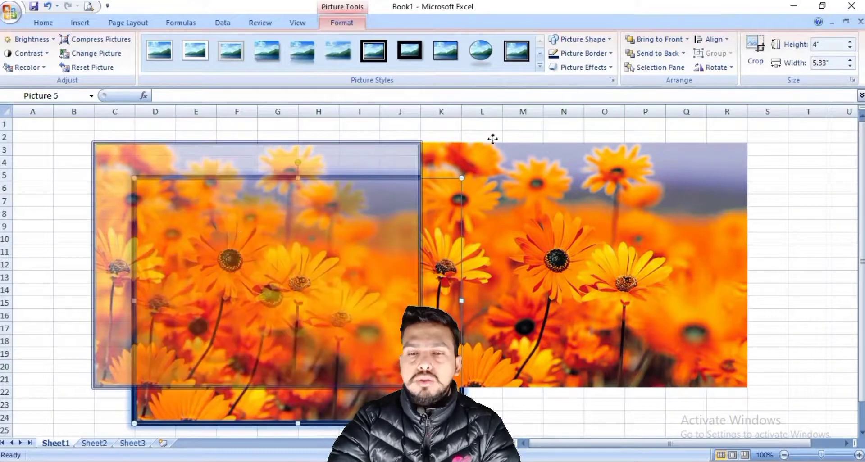
pyautogui.click(659, 67)
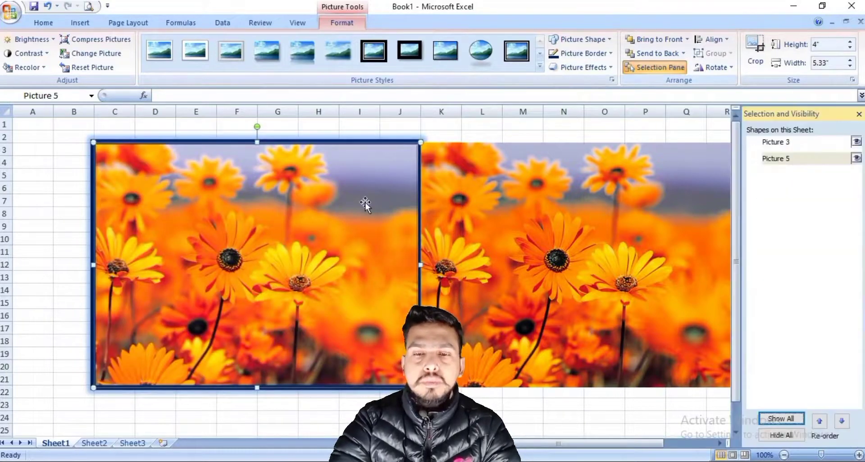
pyautogui.click(776, 143)
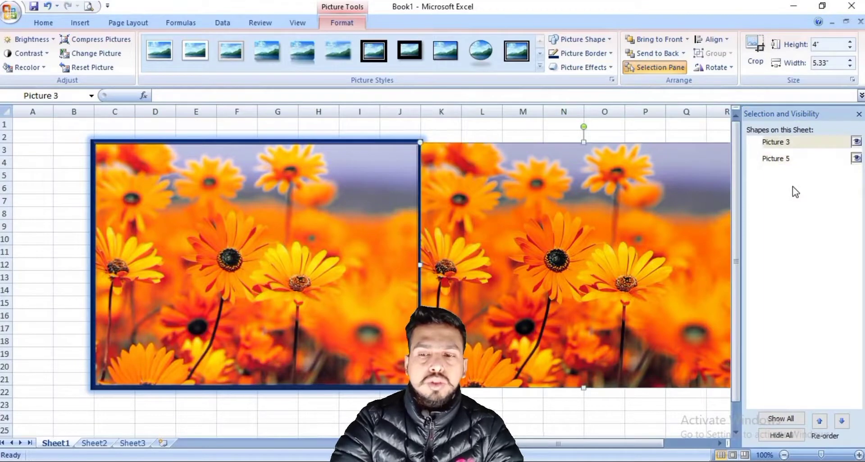
pyautogui.click(775, 158)
pyautogui.click(784, 144)
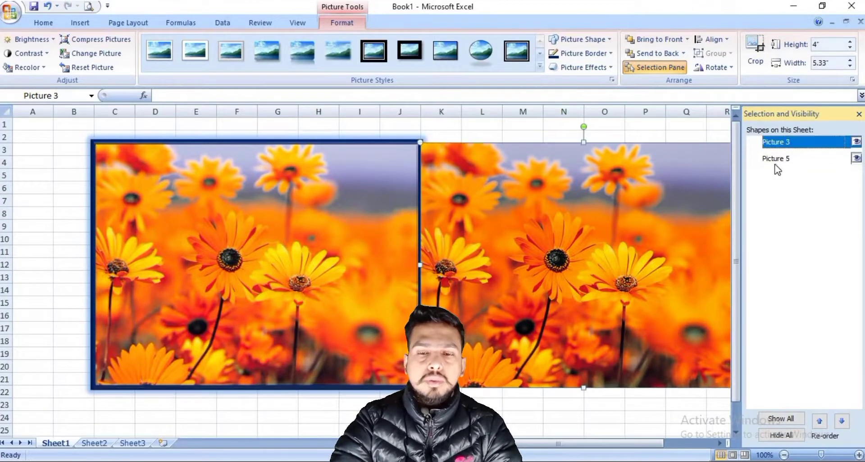
pyautogui.click(775, 159)
pyautogui.click(522, 303)
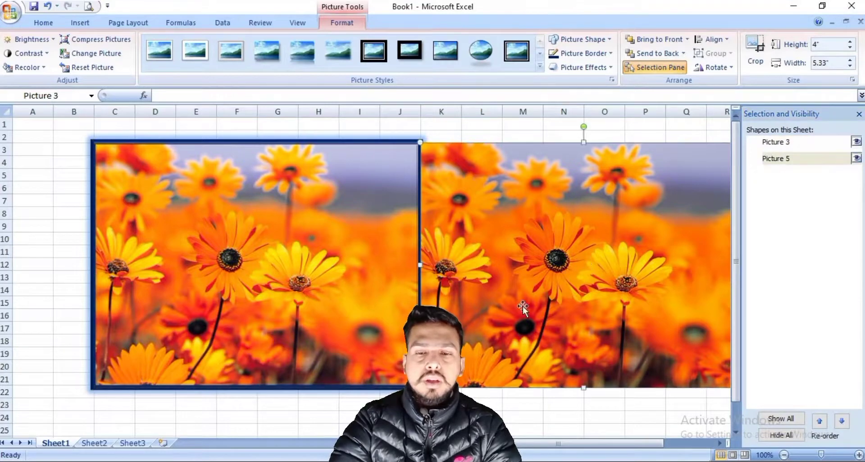
pyautogui.moveTo(302, 425); pyautogui.dragTo(608, 198)
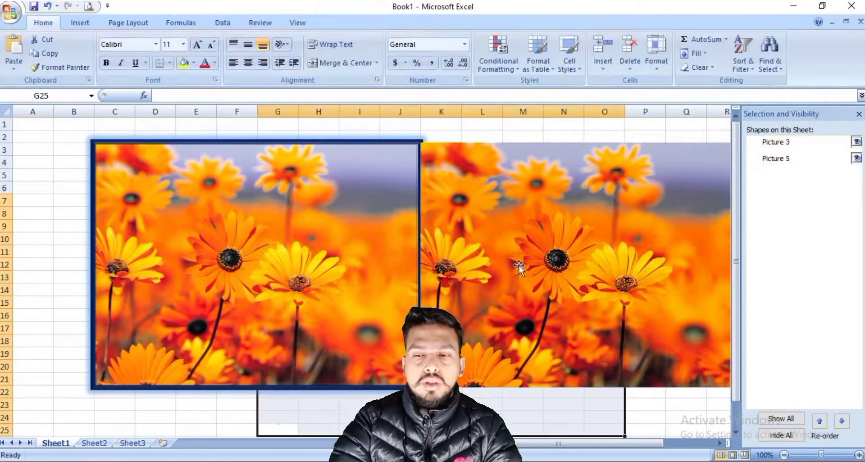
pyautogui.click(148, 347)
pyautogui.click(493, 341)
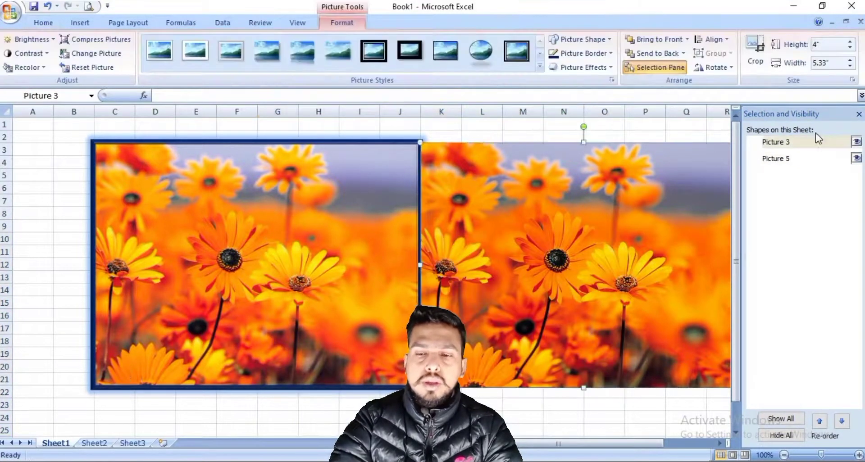
pyautogui.click(859, 114)
pyautogui.click(401, 418)
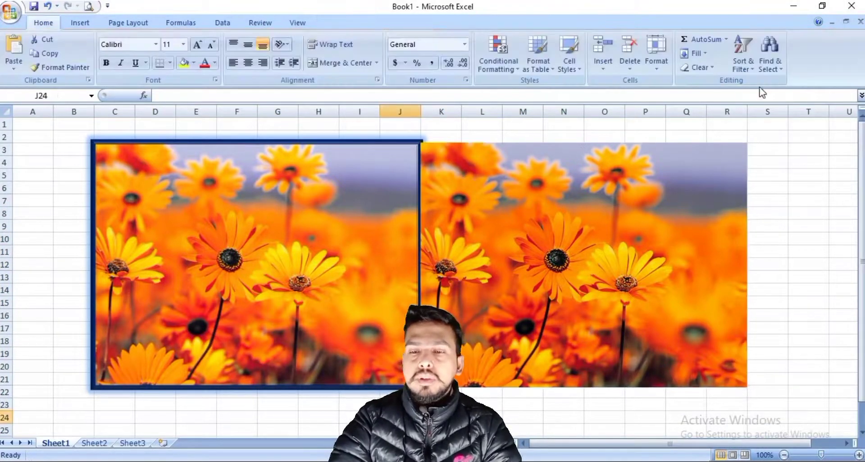
pyautogui.click(314, 268)
pyautogui.moveTo(281, 265); pyautogui.dragTo(491, 215)
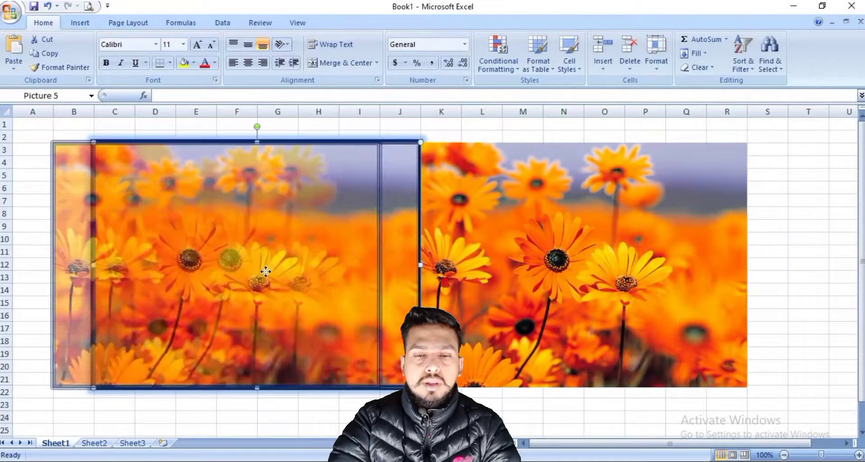
pyautogui.press('Escape')
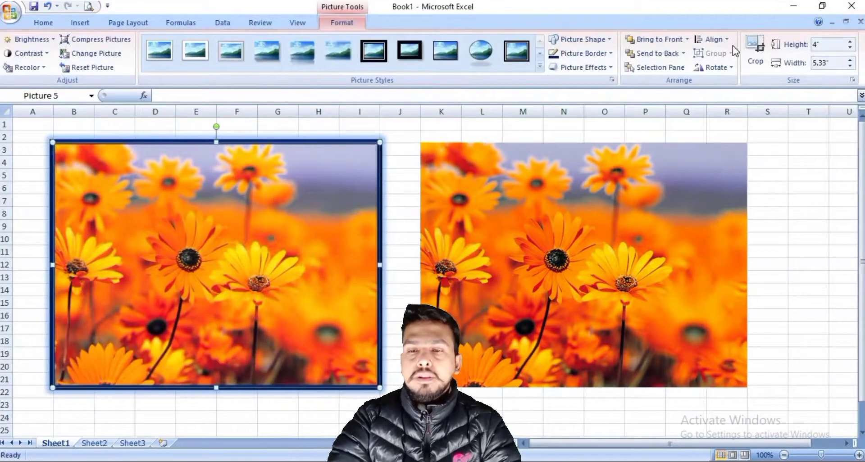
pyautogui.click(731, 44)
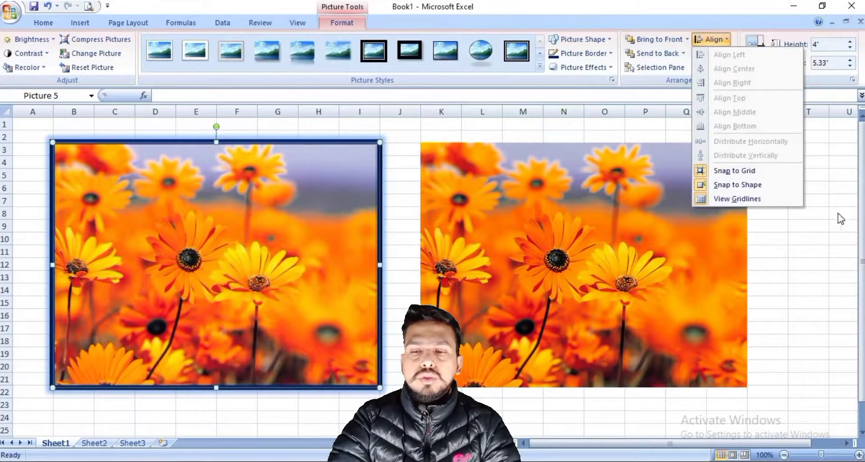
pyautogui.click(582, 366)
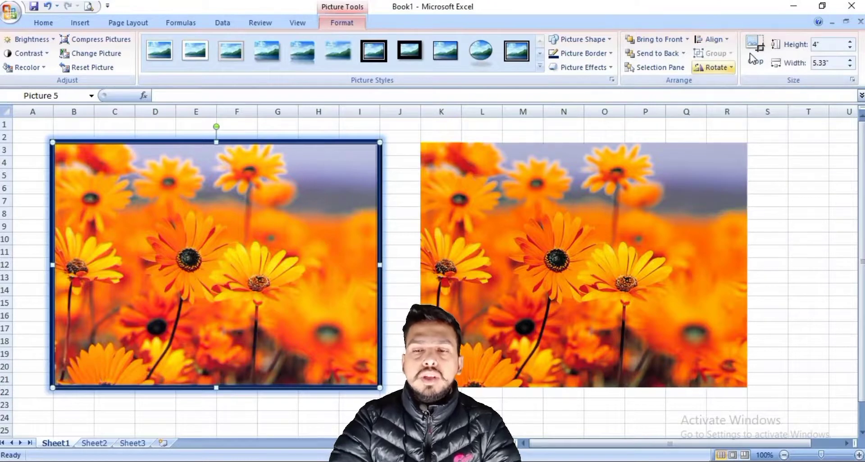
pyautogui.click(734, 71)
pyautogui.click(741, 84)
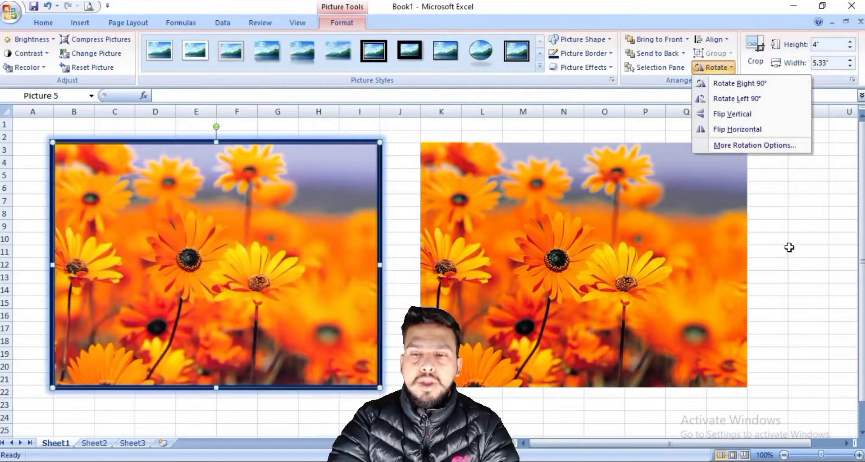
pyautogui.click(789, 247)
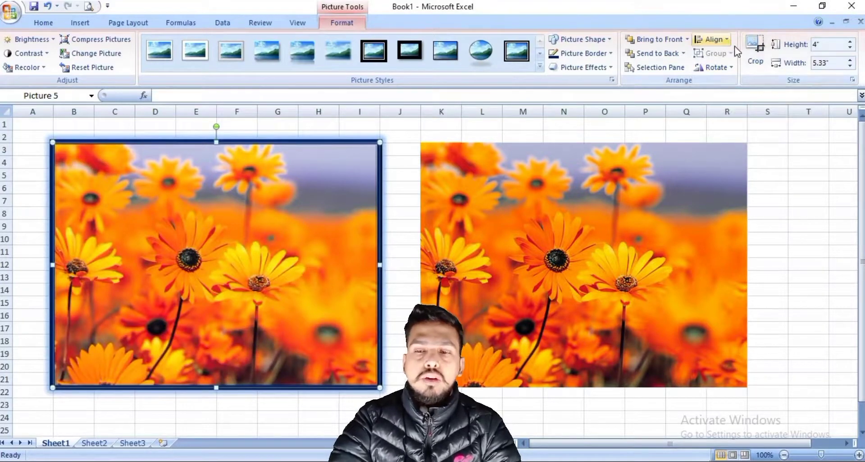
# - Crop the right and bottom edges of the left flower photo inward
pyautogui.click(761, 48)
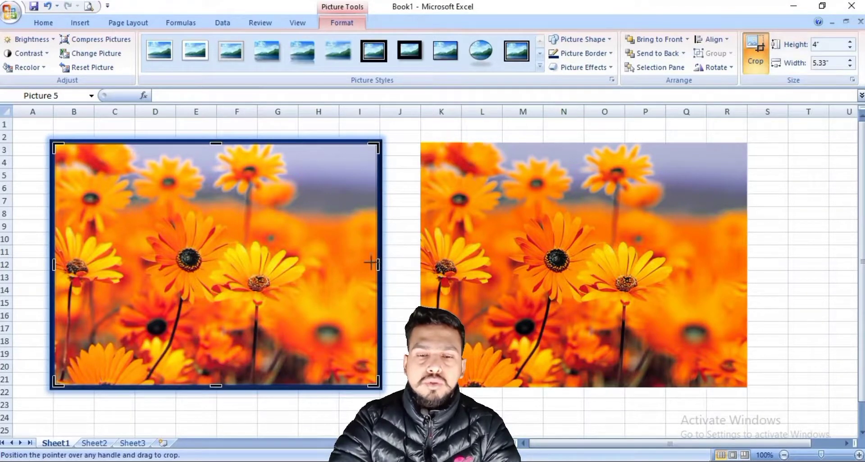
pyautogui.moveTo(372, 264)
pyautogui.mouseDown()
pyautogui.moveTo(342, 255)
pyautogui.moveTo(338, 266)
pyautogui.mouseUp()
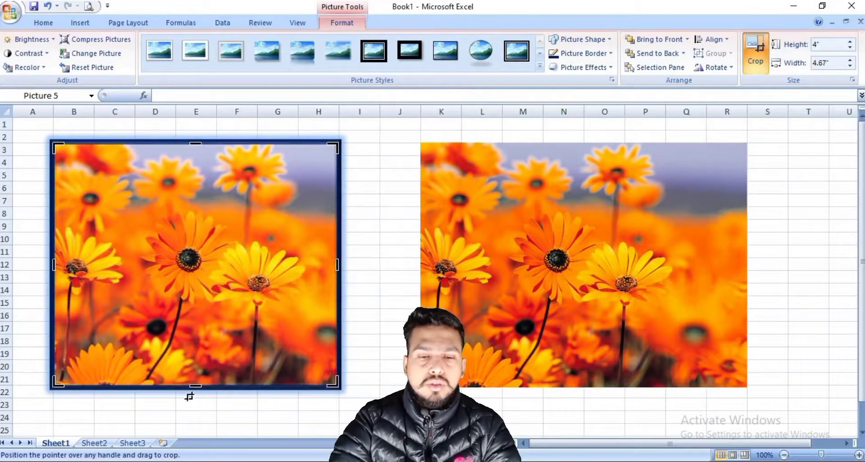
pyautogui.moveTo(195, 387); pyautogui.dragTo(198, 333)
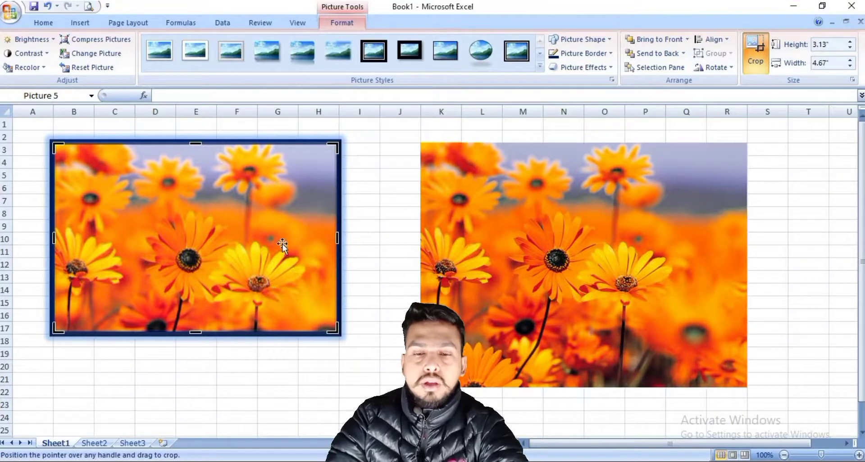
pyautogui.click(369, 212)
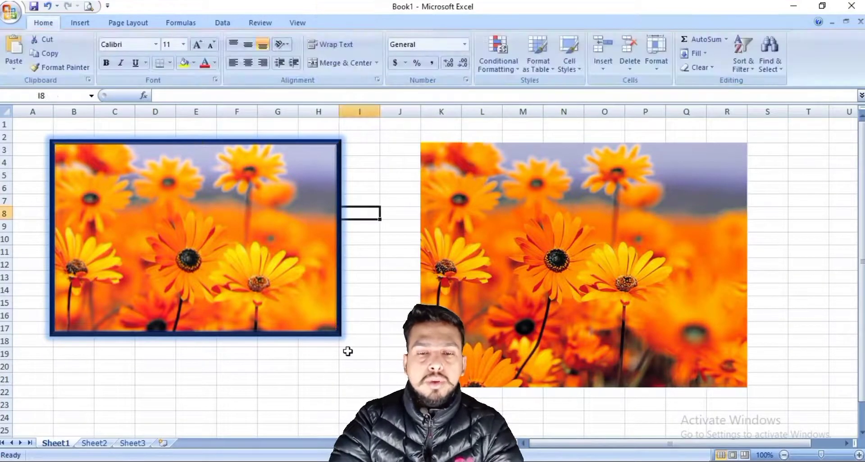
# - Resize the cropped photo from its corner and top handles to about 3.13" by 4.67"
pyautogui.click(51, 141)
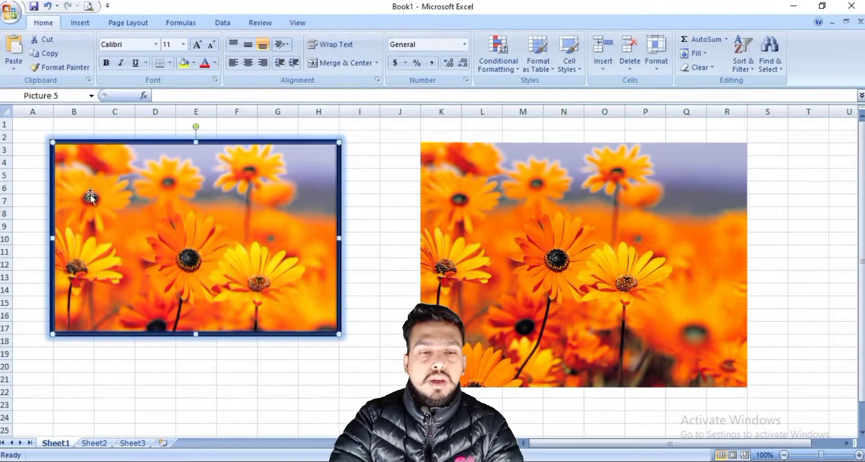
pyautogui.moveTo(73, 151); pyautogui.dragTo(71, 155)
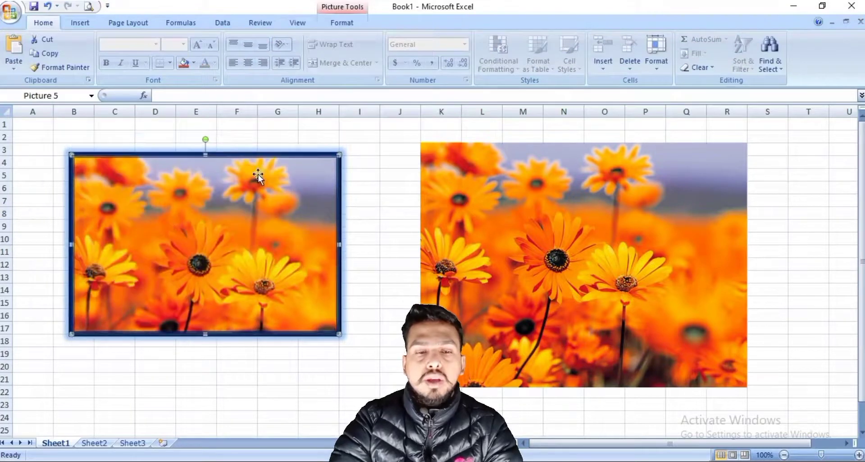
pyautogui.moveTo(205, 156); pyautogui.dragTo(222, 147)
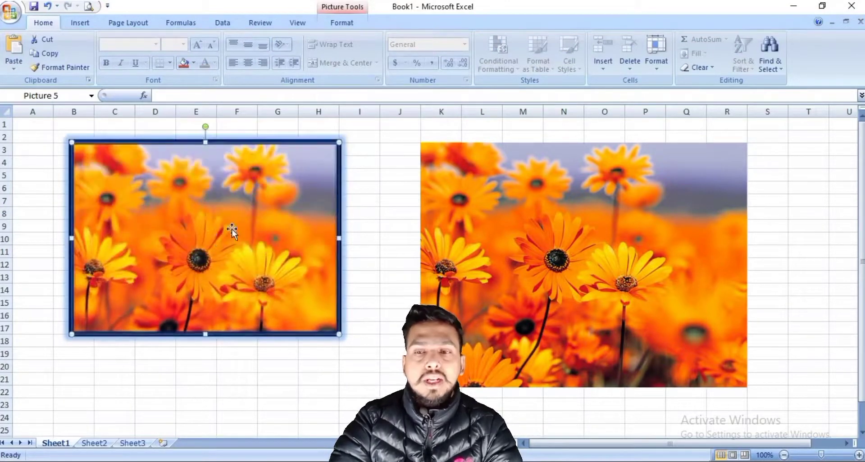
# - Crop the photo's right side inward, shifting it down and back up the sheet
pyautogui.click(347, 23)
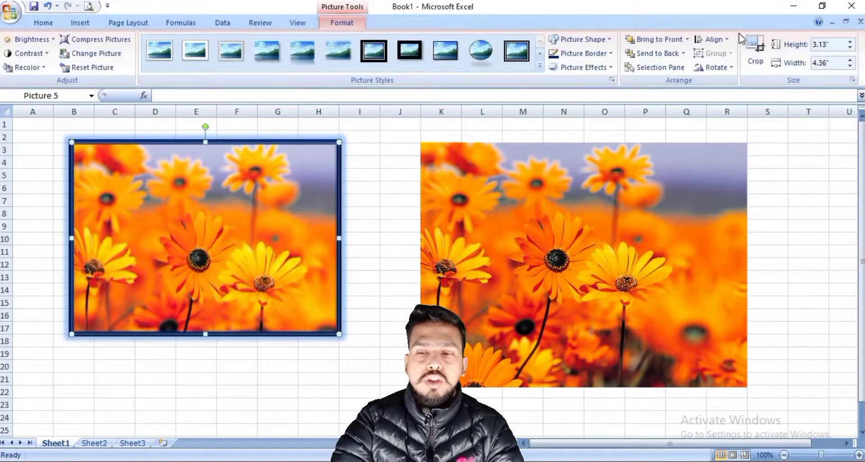
pyautogui.click(756, 47)
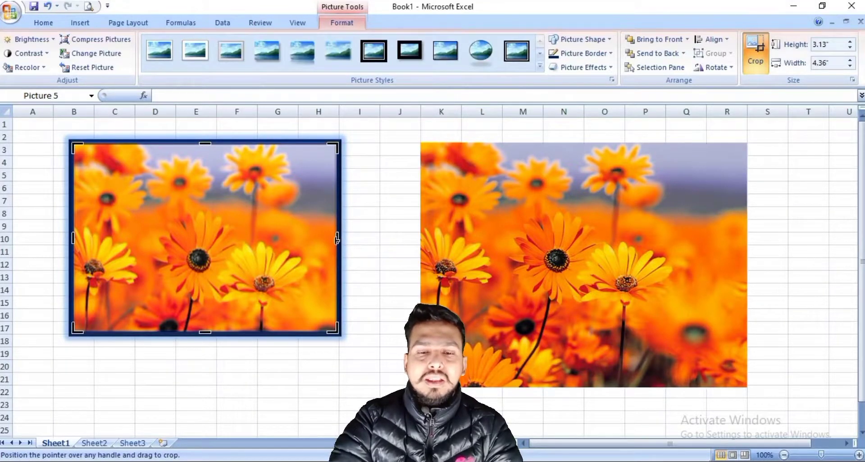
pyautogui.moveTo(337, 239); pyautogui.dragTo(312, 236)
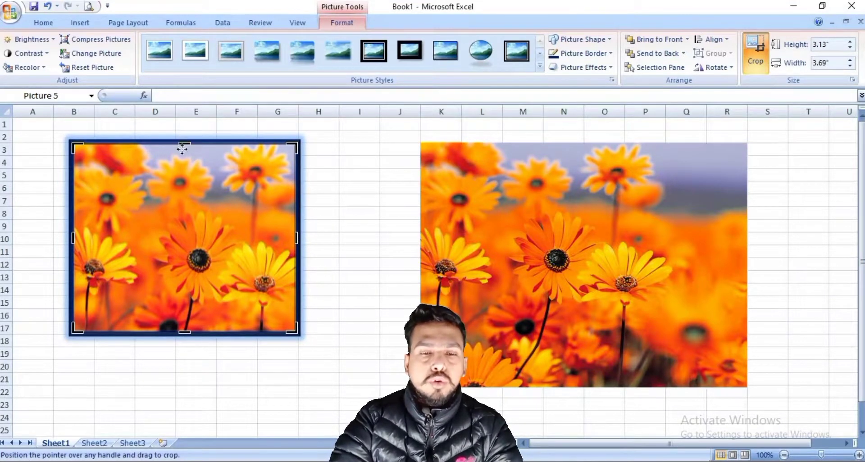
pyautogui.moveTo(182, 140); pyautogui.dragTo(182, 205)
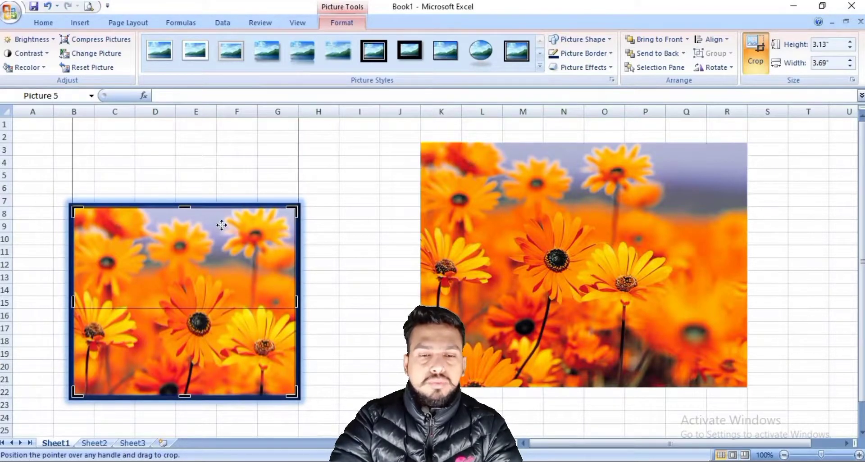
pyautogui.moveTo(203, 293); pyautogui.dragTo(211, 247)
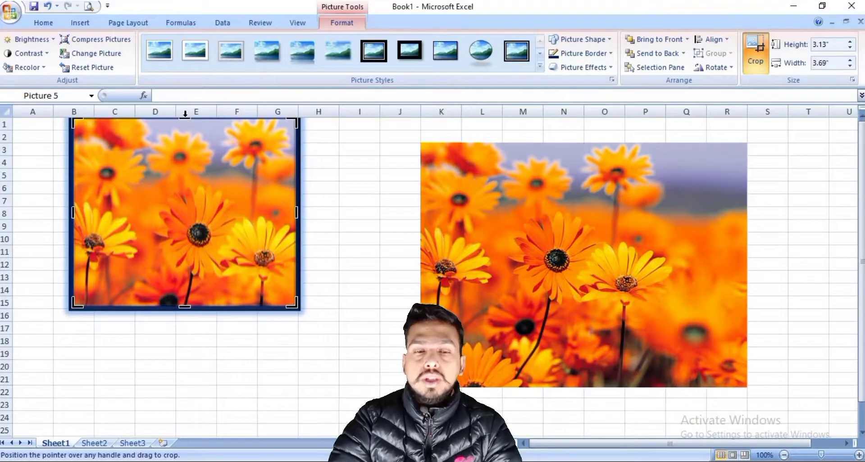
# - Crop the top, left, right and bottom to frame the orange flower at 1.88" by 2"
pyautogui.moveTo(186, 135); pyautogui.dragTo(184, 179)
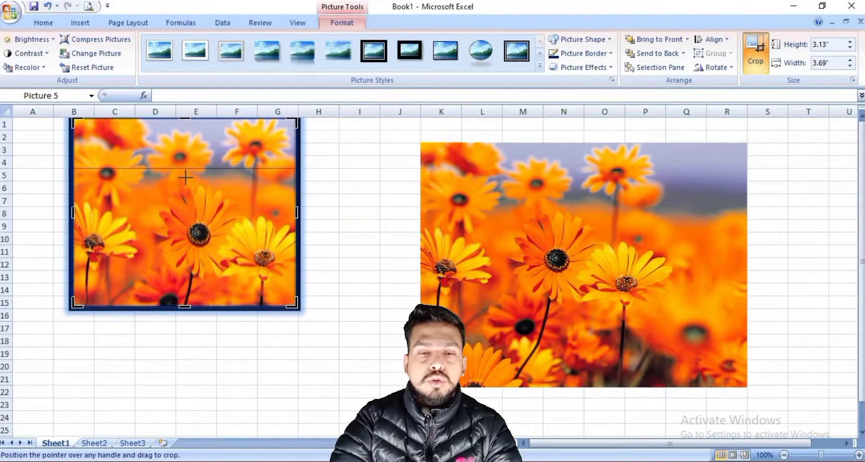
pyautogui.moveTo(73, 243); pyautogui.dragTo(140, 242)
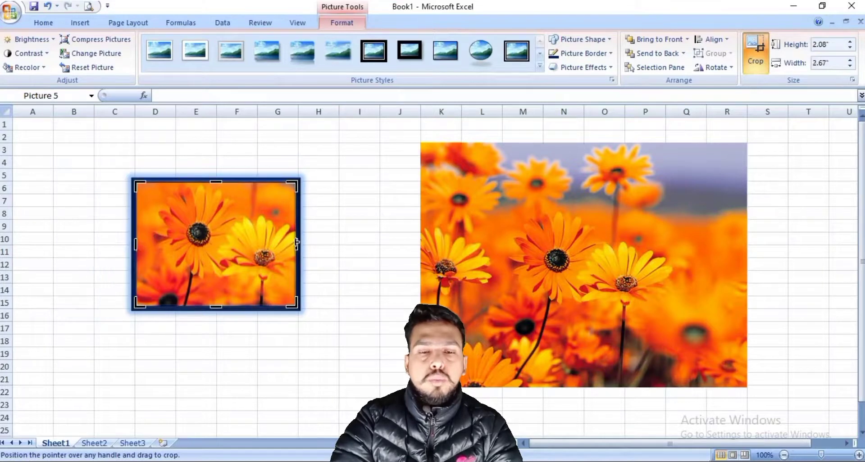
pyautogui.moveTo(272, 238); pyautogui.dragTo(258, 230)
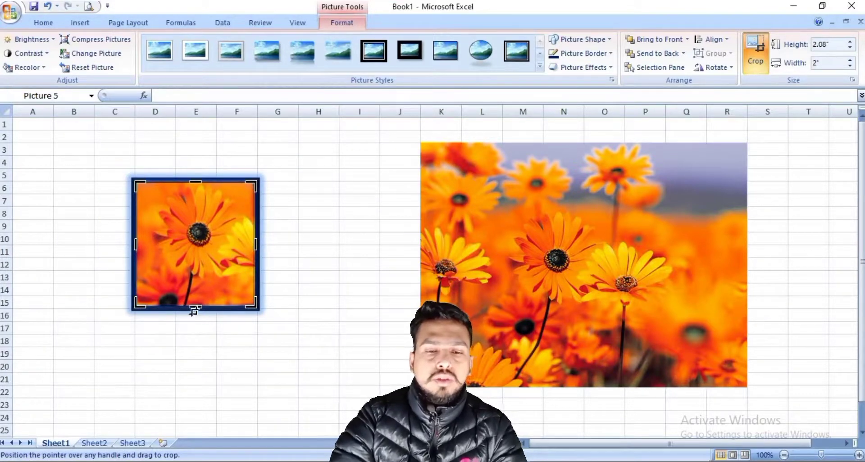
pyautogui.moveTo(195, 311); pyautogui.dragTo(198, 294)
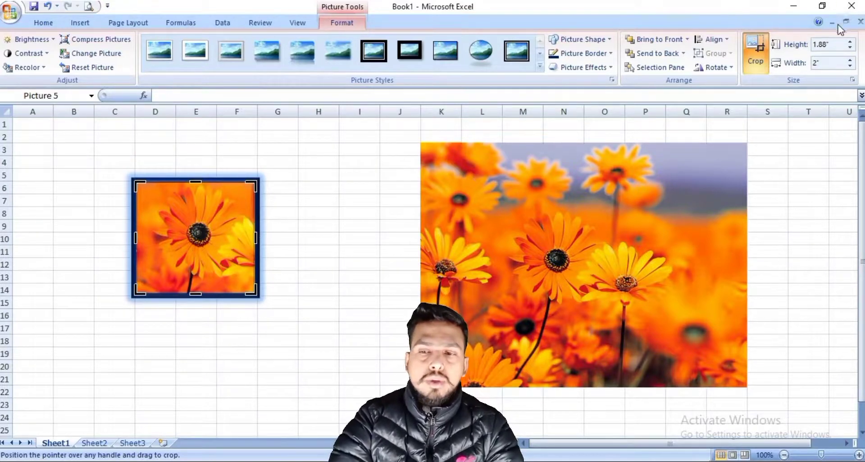
# - Set the close-up's height to 4" (4.27" wide) and nudge it into position
pyautogui.click(842, 46)
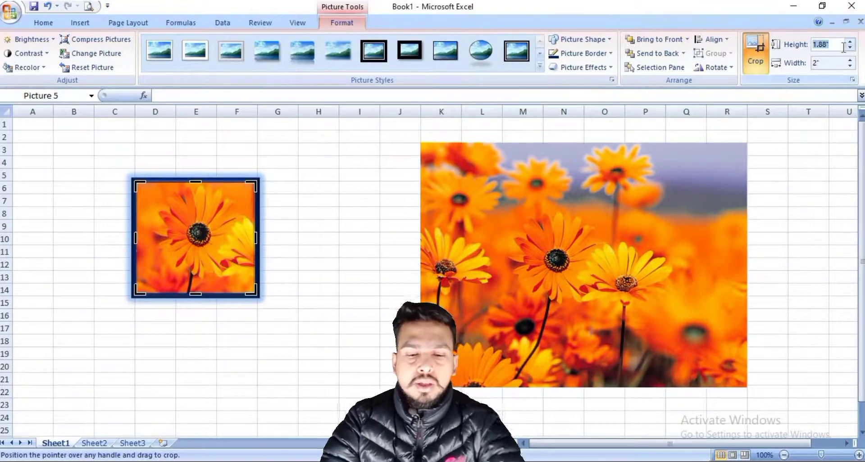
pyautogui.write('4')
pyautogui.press('Return')
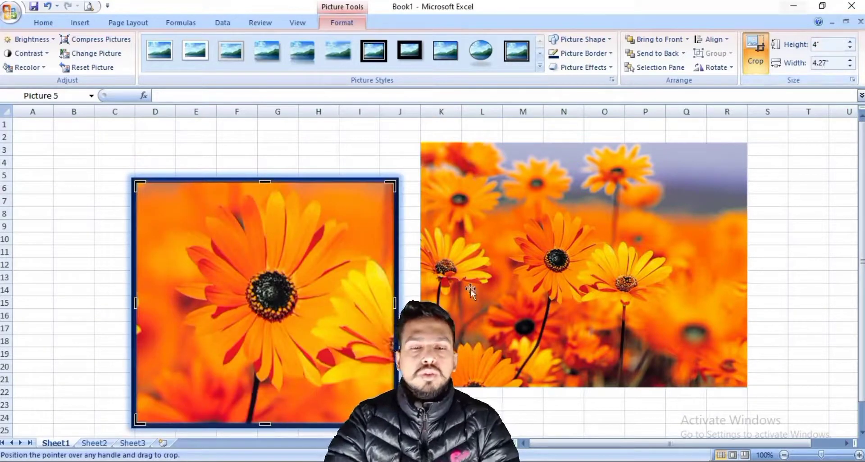
pyautogui.moveTo(271, 324); pyautogui.dragTo(276, 297)
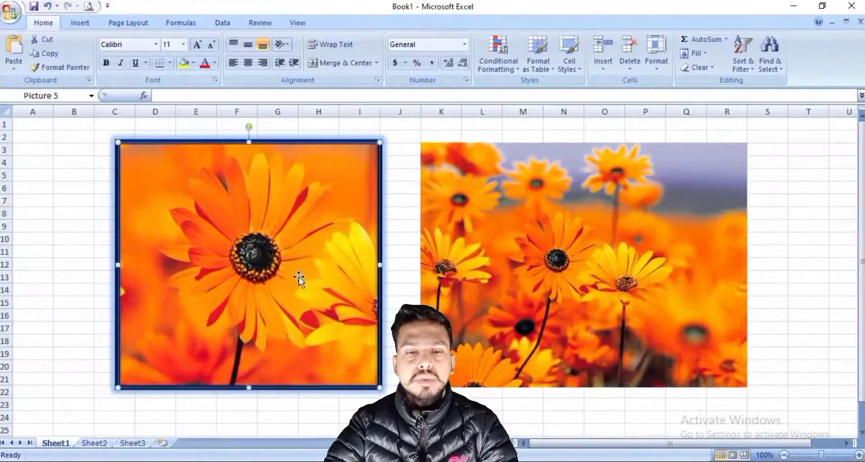
pyautogui.click(298, 277)
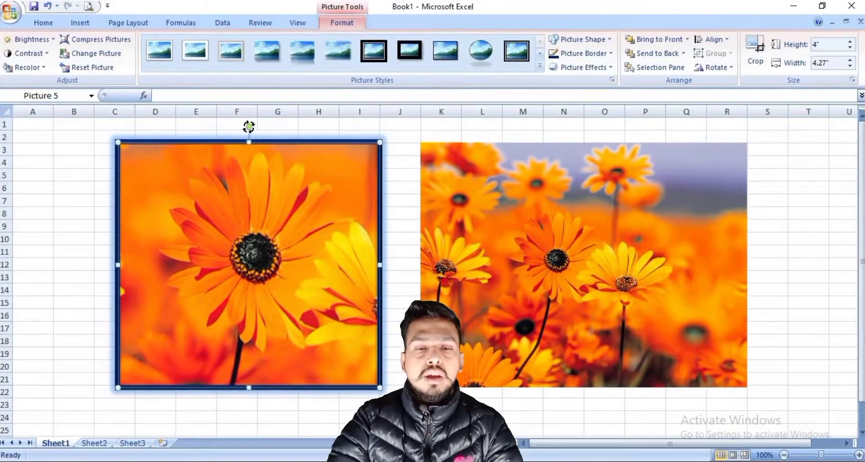
# - Rotate the flower close-up into a slight clockwise tilt and move it up and left
pyautogui.moveTo(248, 127)
pyautogui.mouseDown()
pyautogui.moveTo(276, 128)
pyautogui.moveTo(269, 106)
pyautogui.moveTo(303, 120)
pyautogui.moveTo(261, 98)
pyautogui.moveTo(274, 100)
pyautogui.mouseUp()
pyautogui.moveTo(269, 128); pyautogui.dragTo(269, 127)
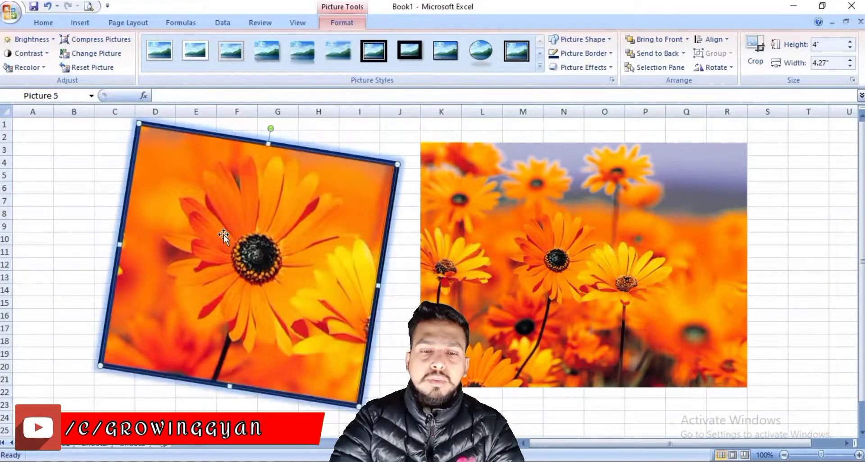
pyautogui.moveTo(224, 234)
pyautogui.mouseDown()
pyautogui.moveTo(207, 292)
pyautogui.moveTo(213, 238)
pyautogui.mouseUp()
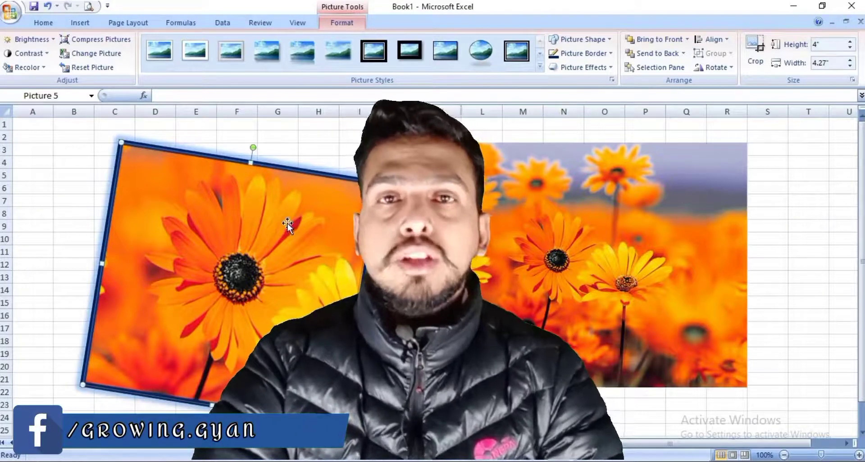
pyautogui.moveTo(288, 226); pyautogui.dragTo(196, 161)
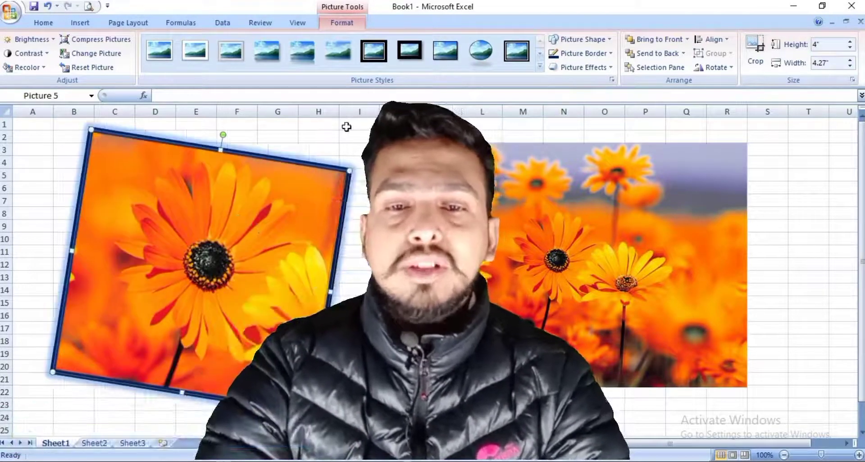